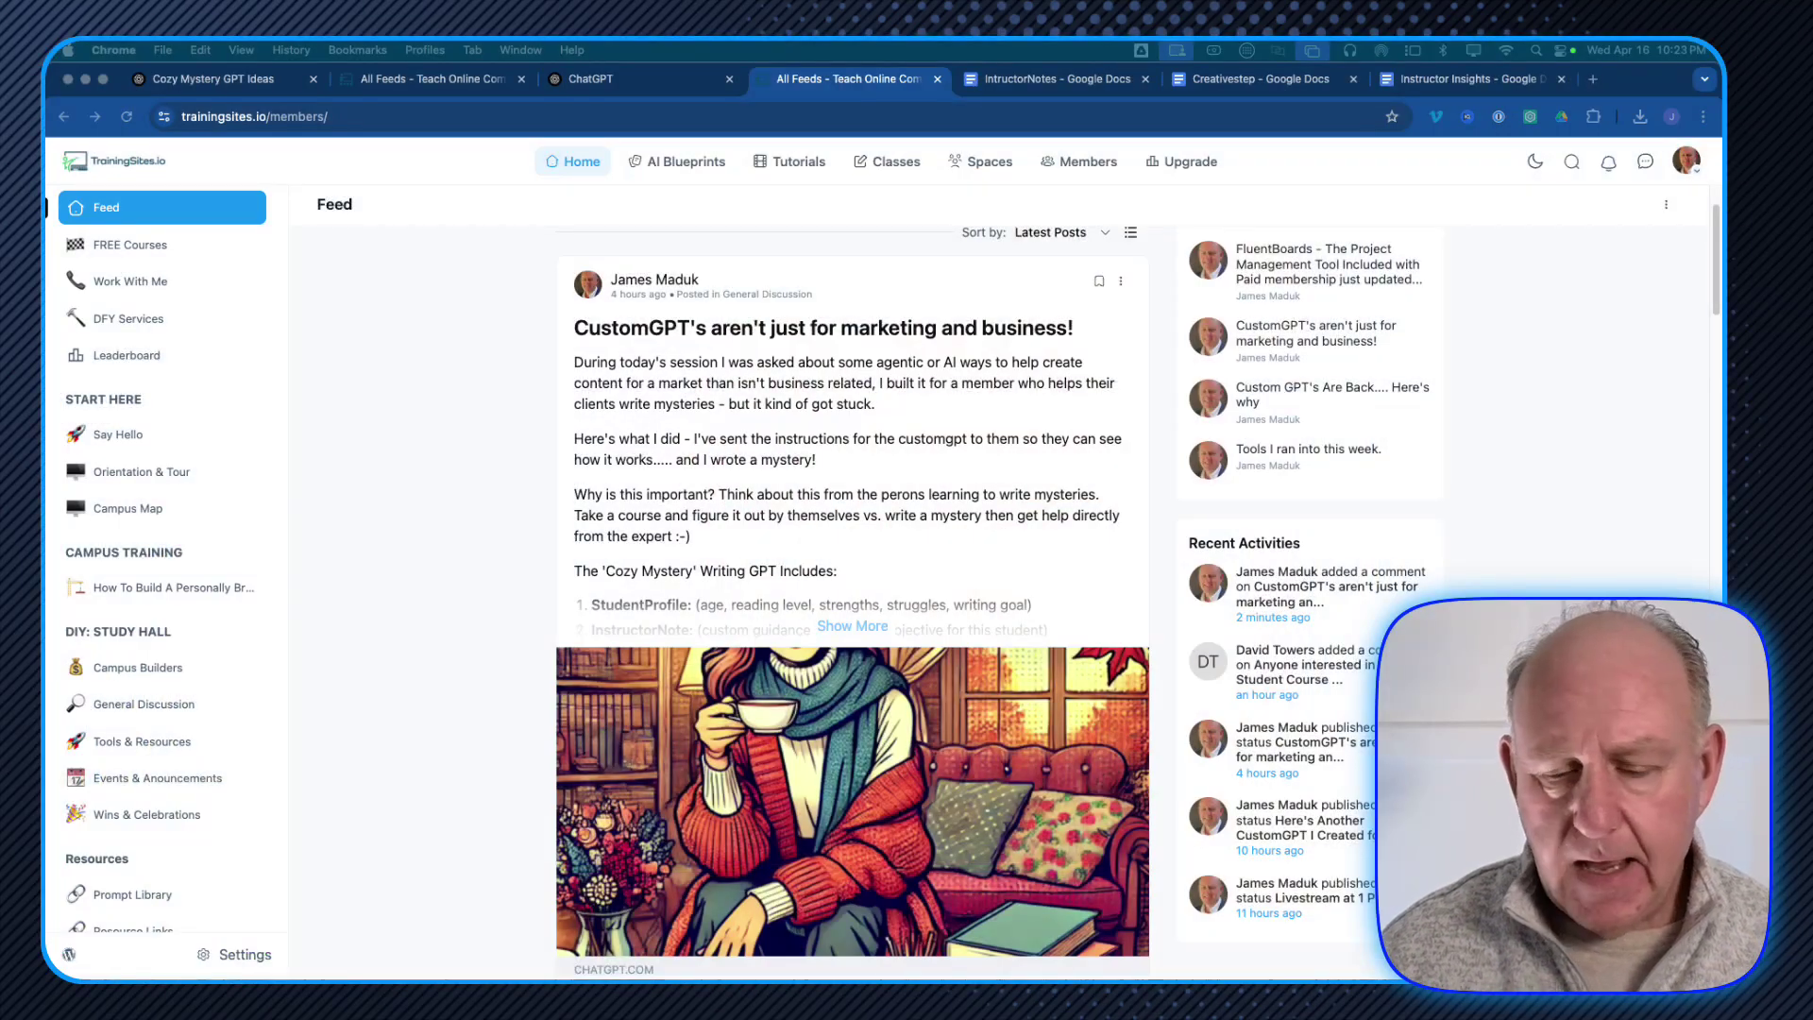
Scroll the feed to the Cozy Mystery Workshop post and expand it to read in full.
scroll(853, 605, "down", 5)
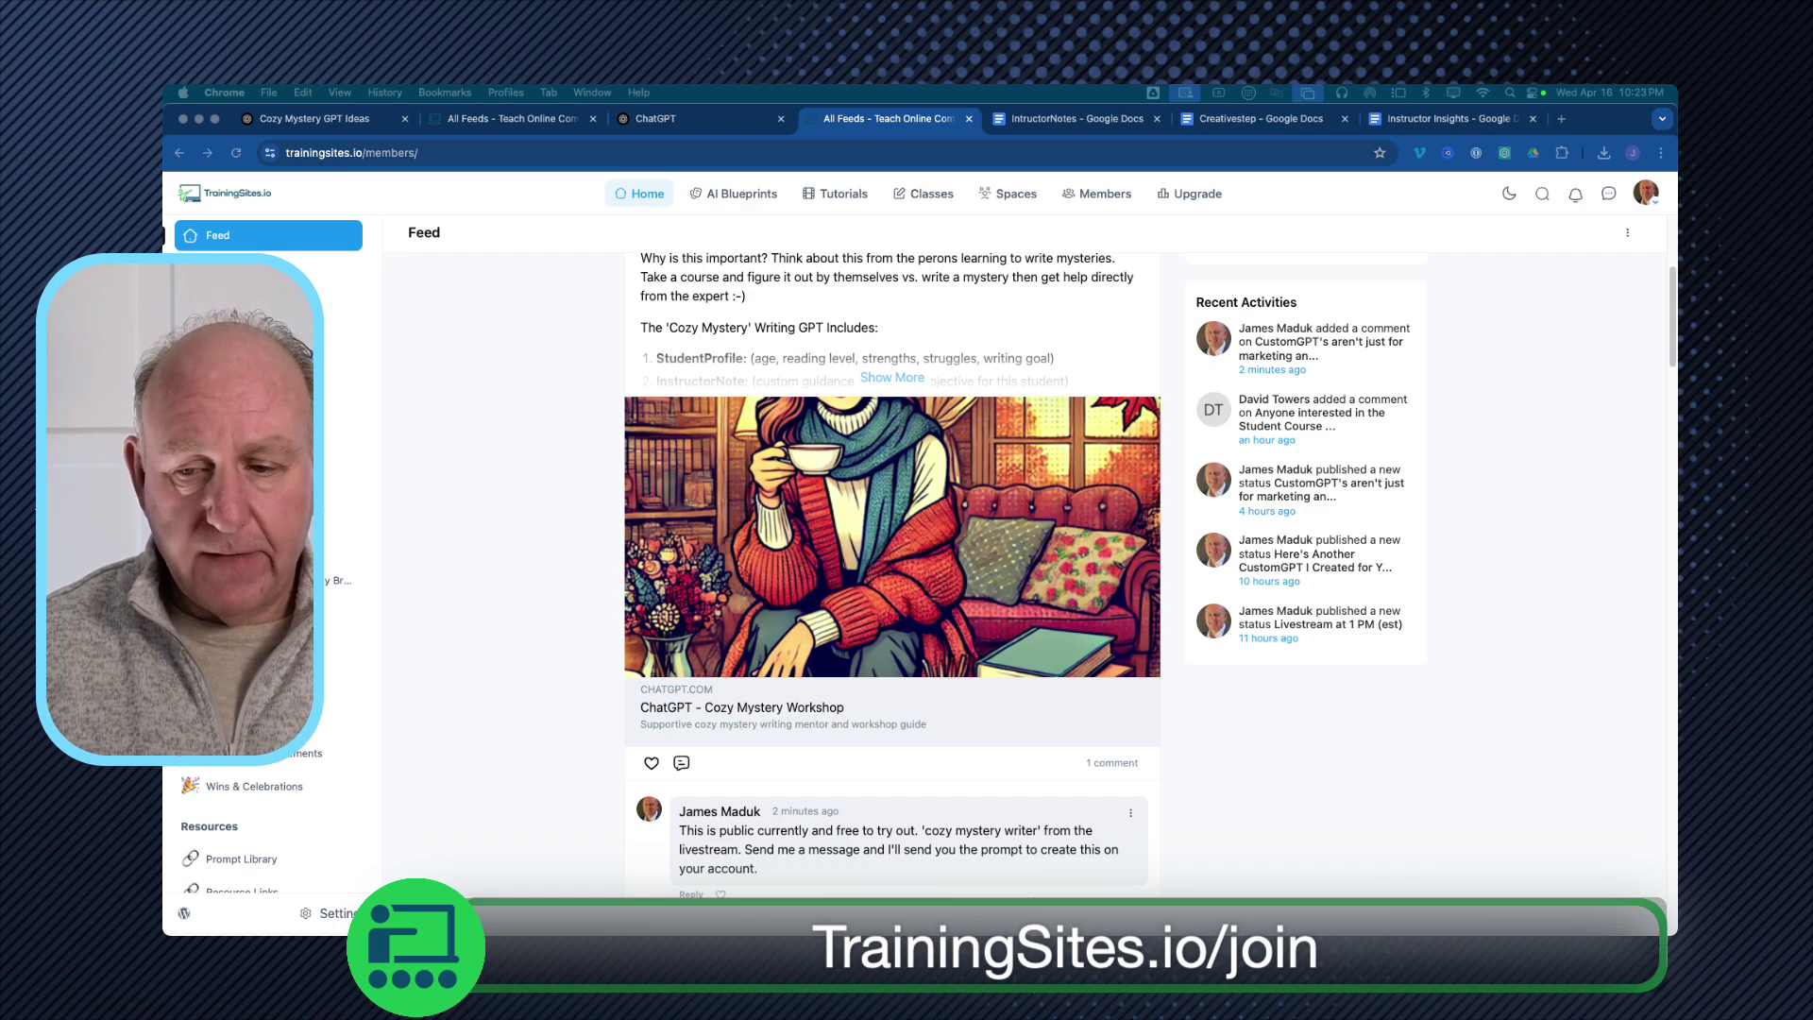
left_click(888, 378)
Scroll through the open post, enlarge the page, and highlight StudentProfile in its list.
scroll(904, 524, "down", 2)
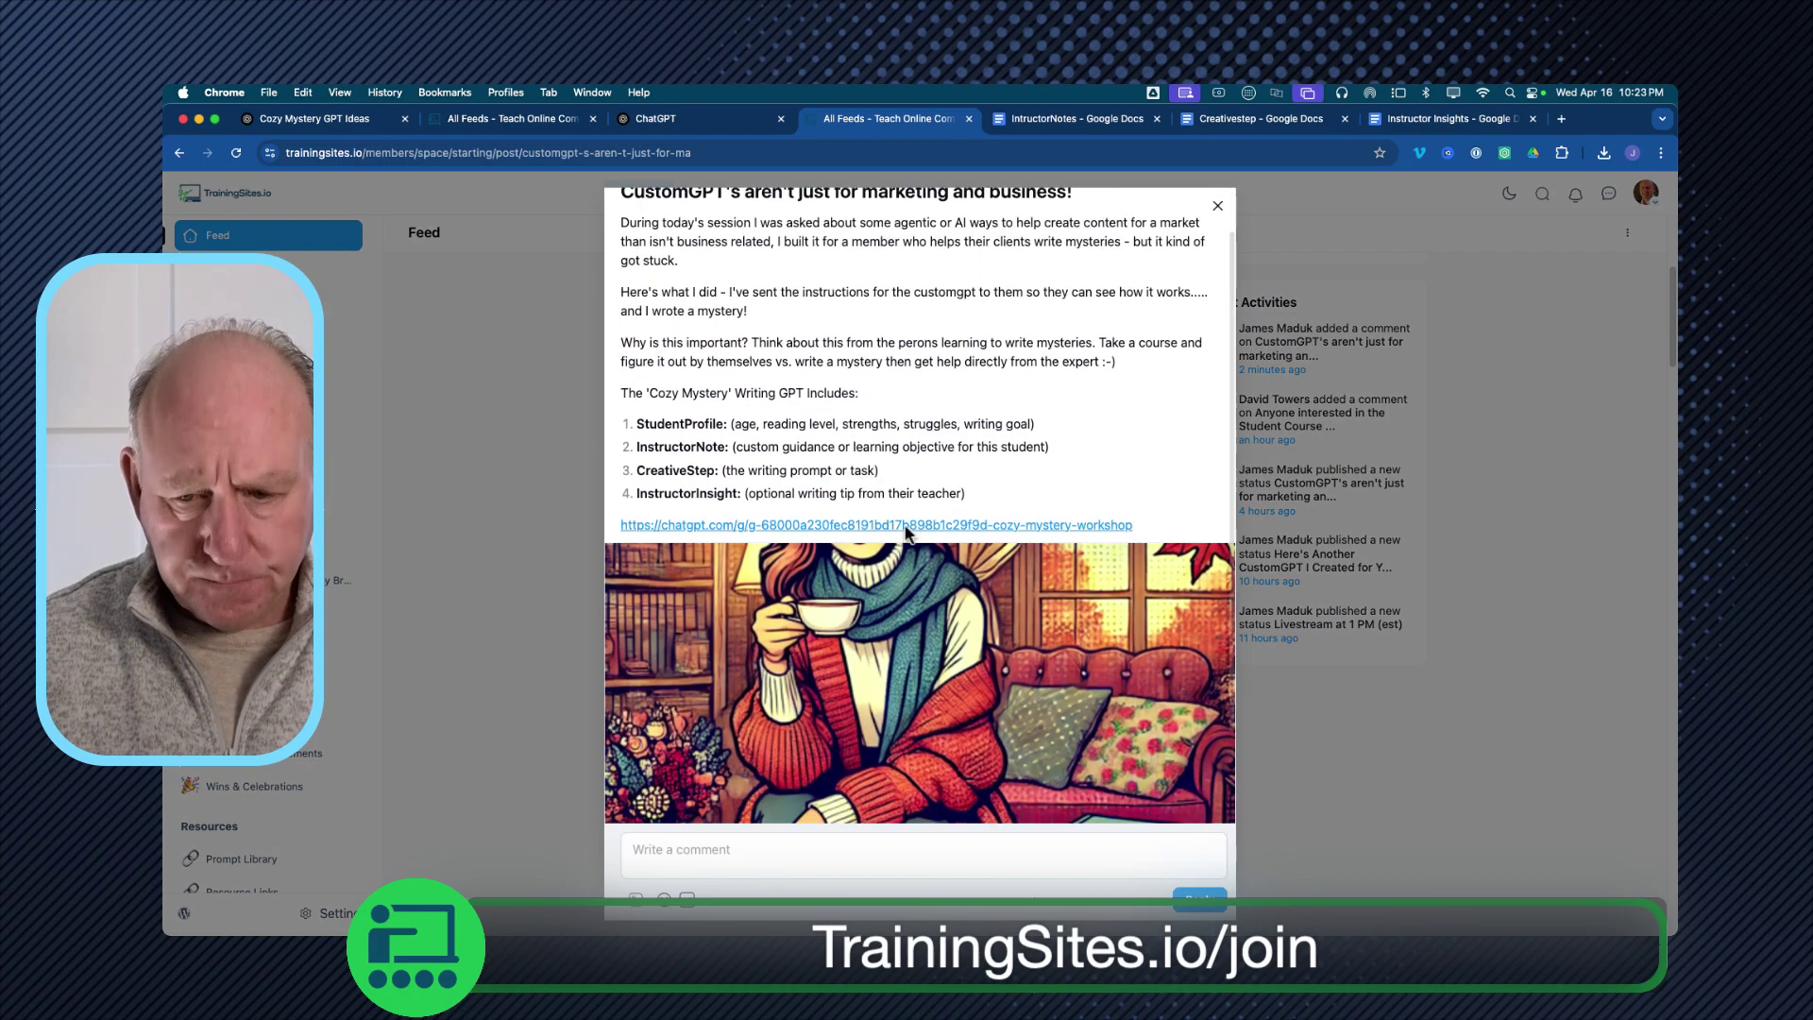
scroll(904, 529, "down", 3)
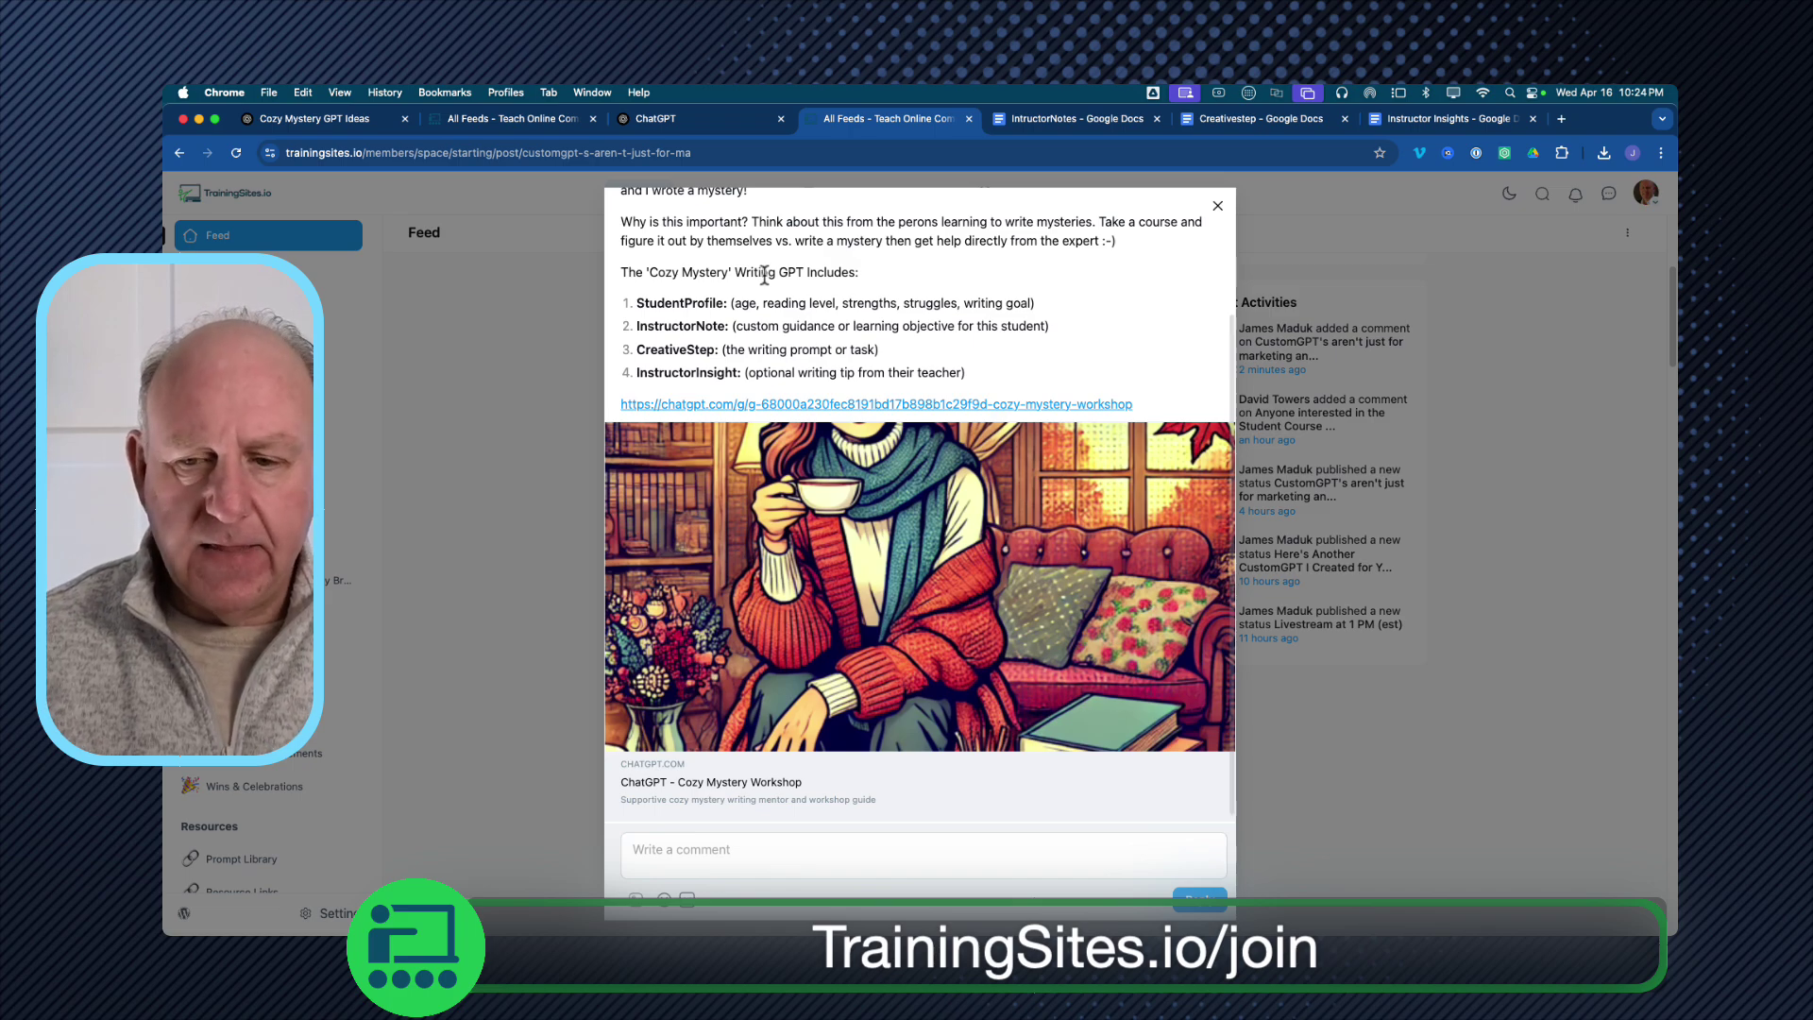
scroll(765, 275, "down", 1)
key("super+equal")
key("super+equal")
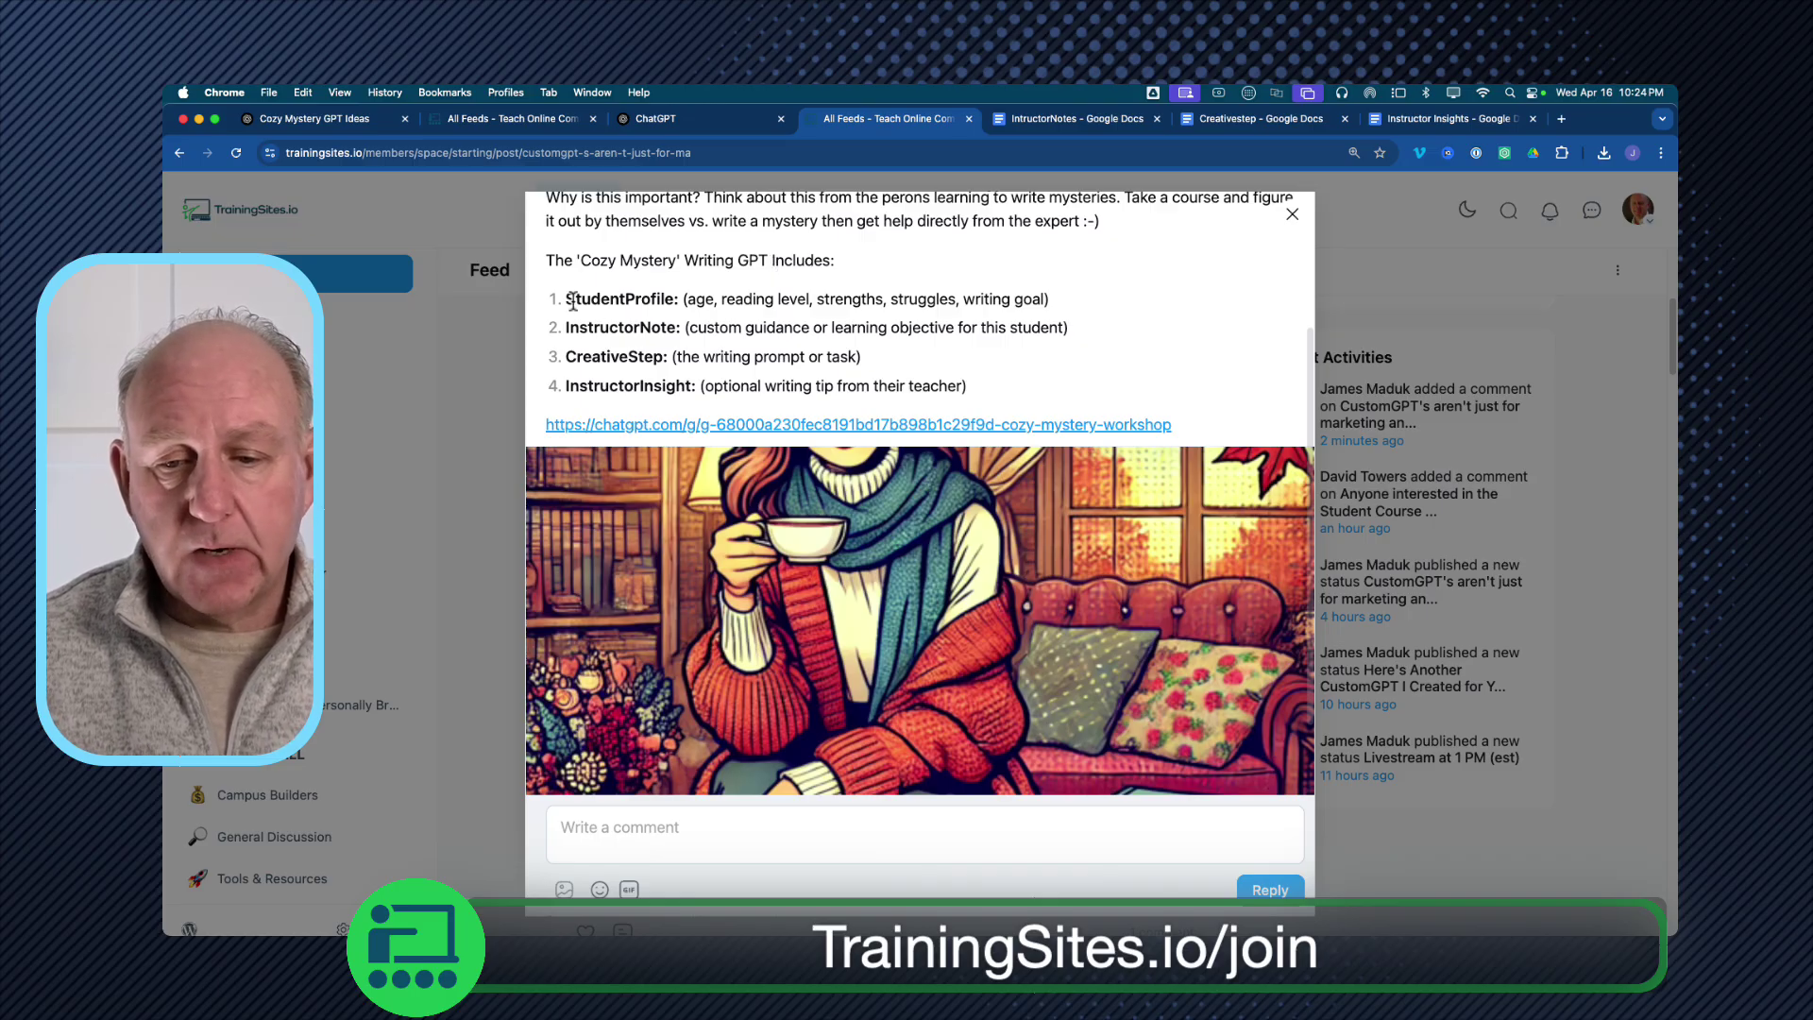
left_click_drag(570, 299, 674, 300)
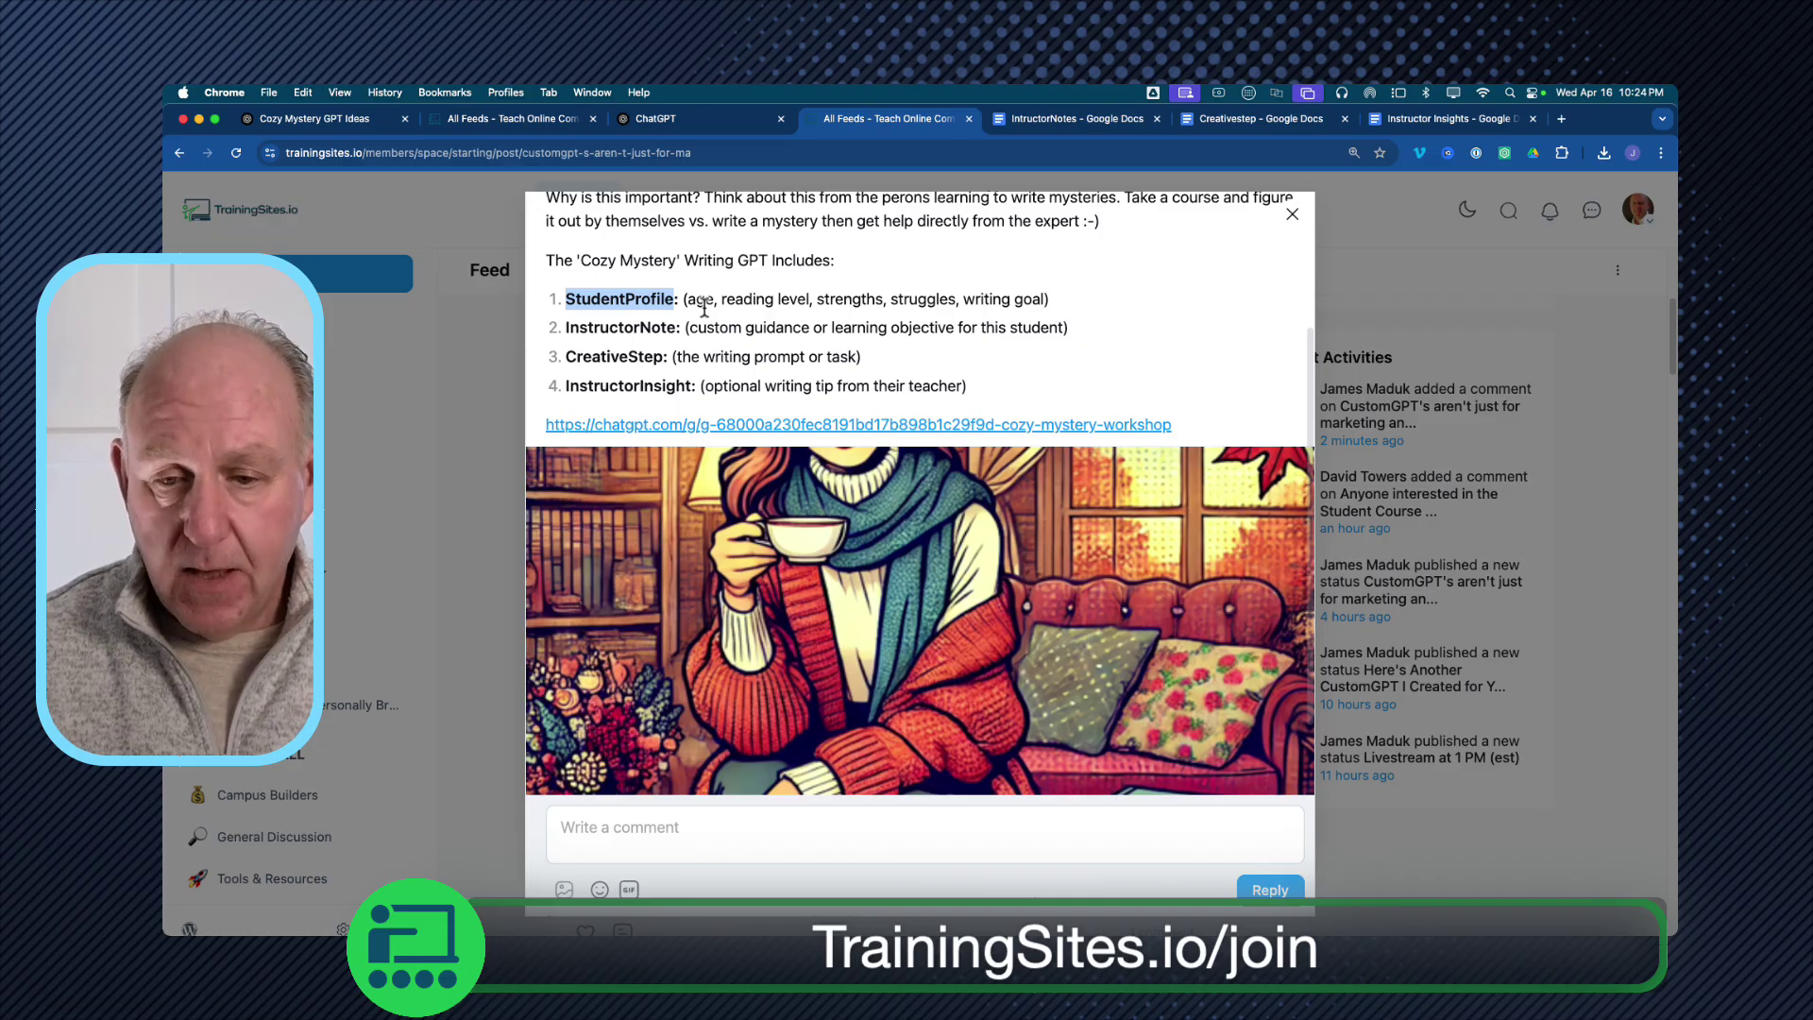
Highlight InstructorNote, CreativeStep and InstructorInsight in turn, then go to the ChatGPT GPT editor.
double_click(614, 331)
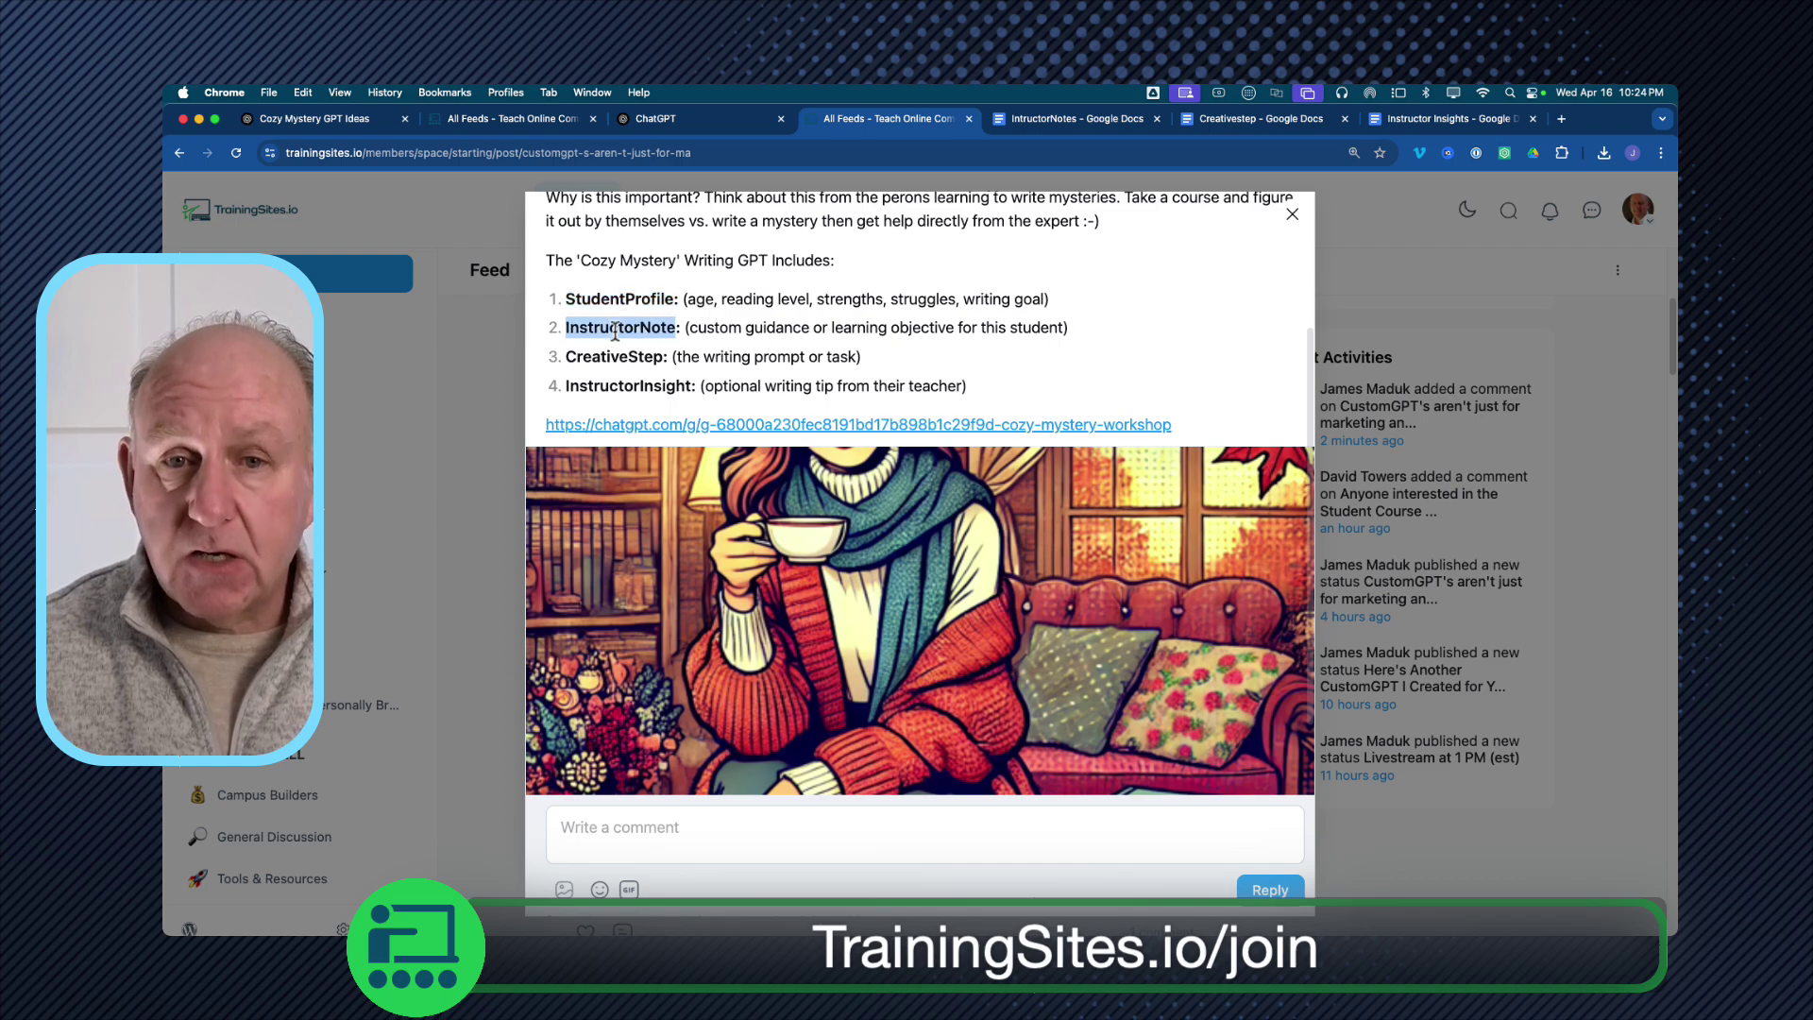
triple_click(631, 359)
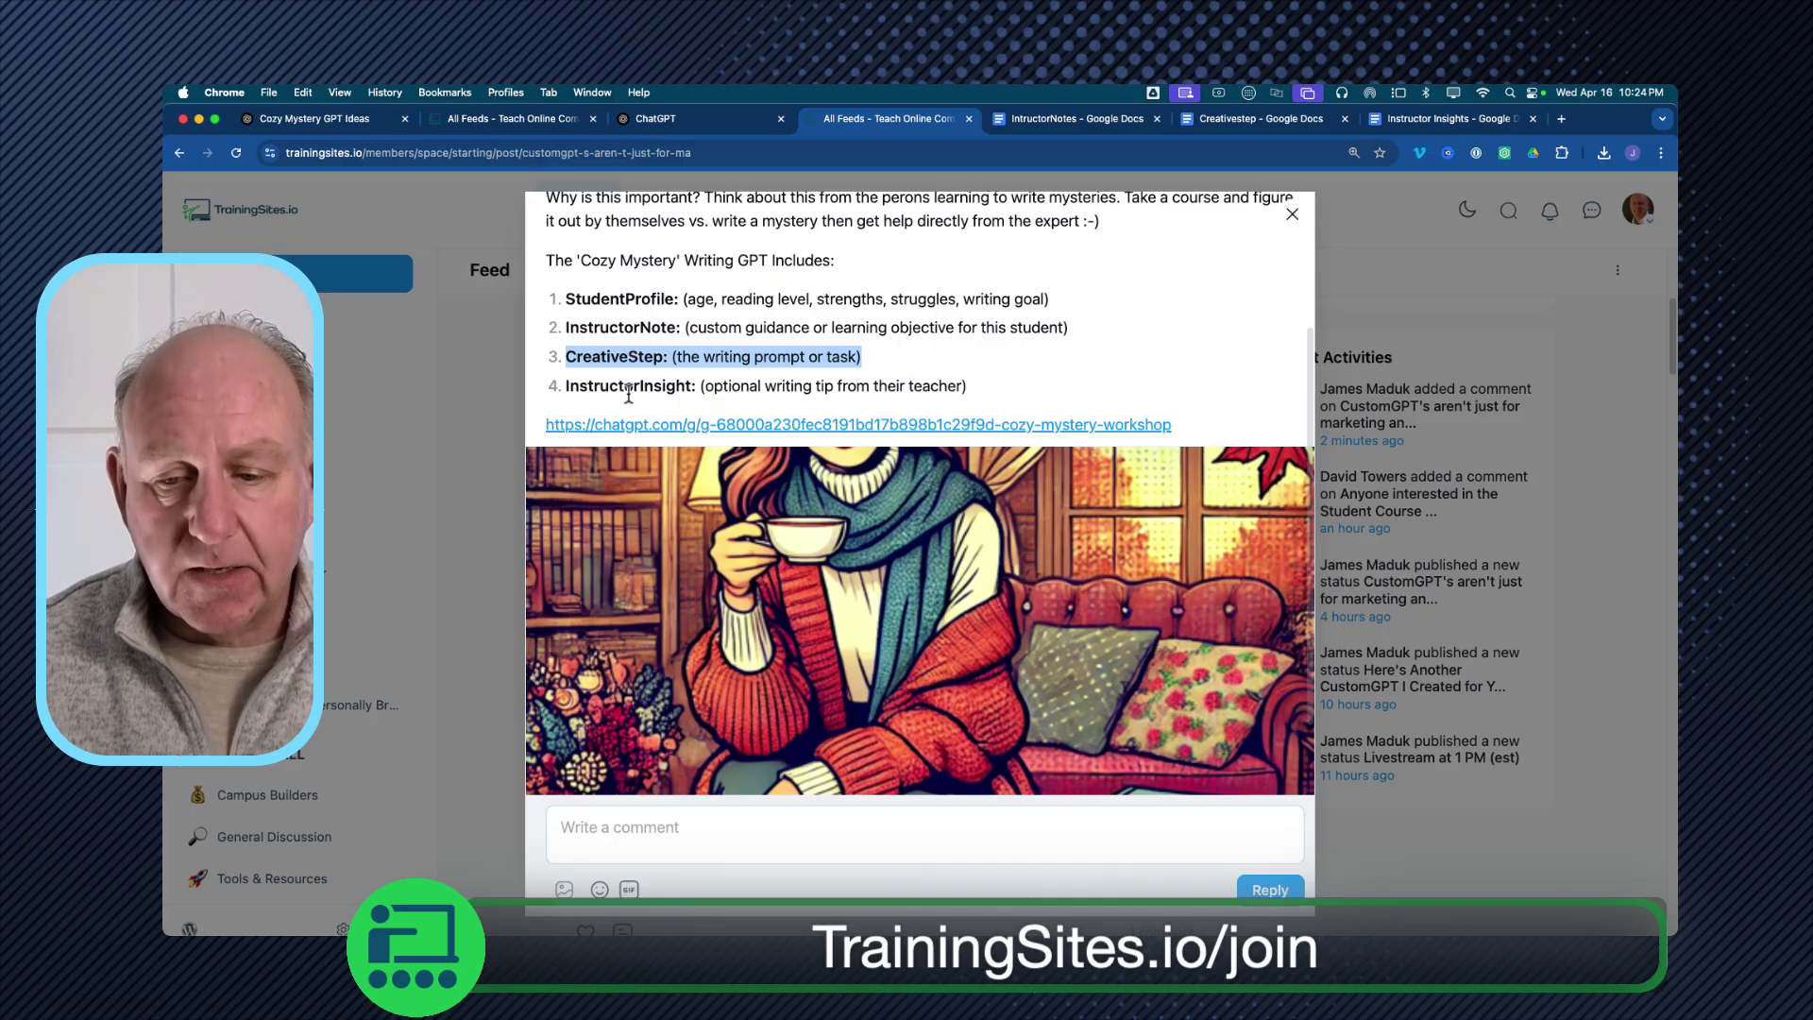
double_click(629, 387)
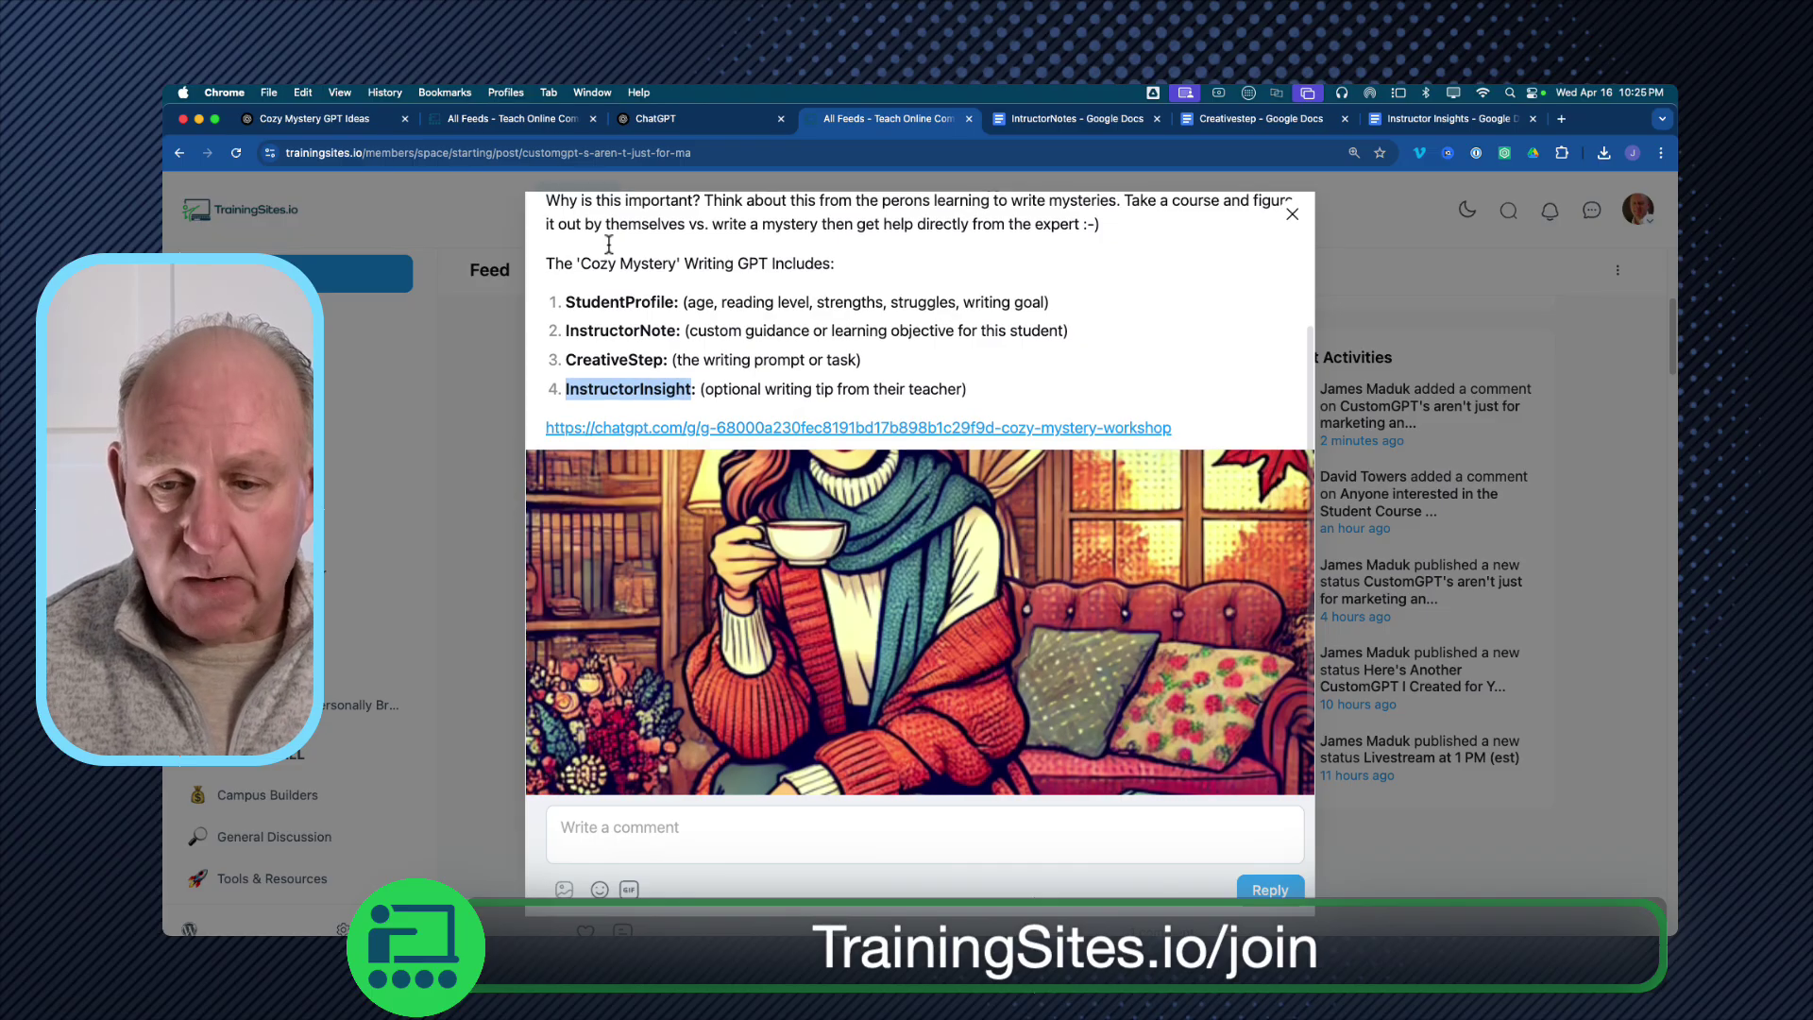
left_click(680, 121)
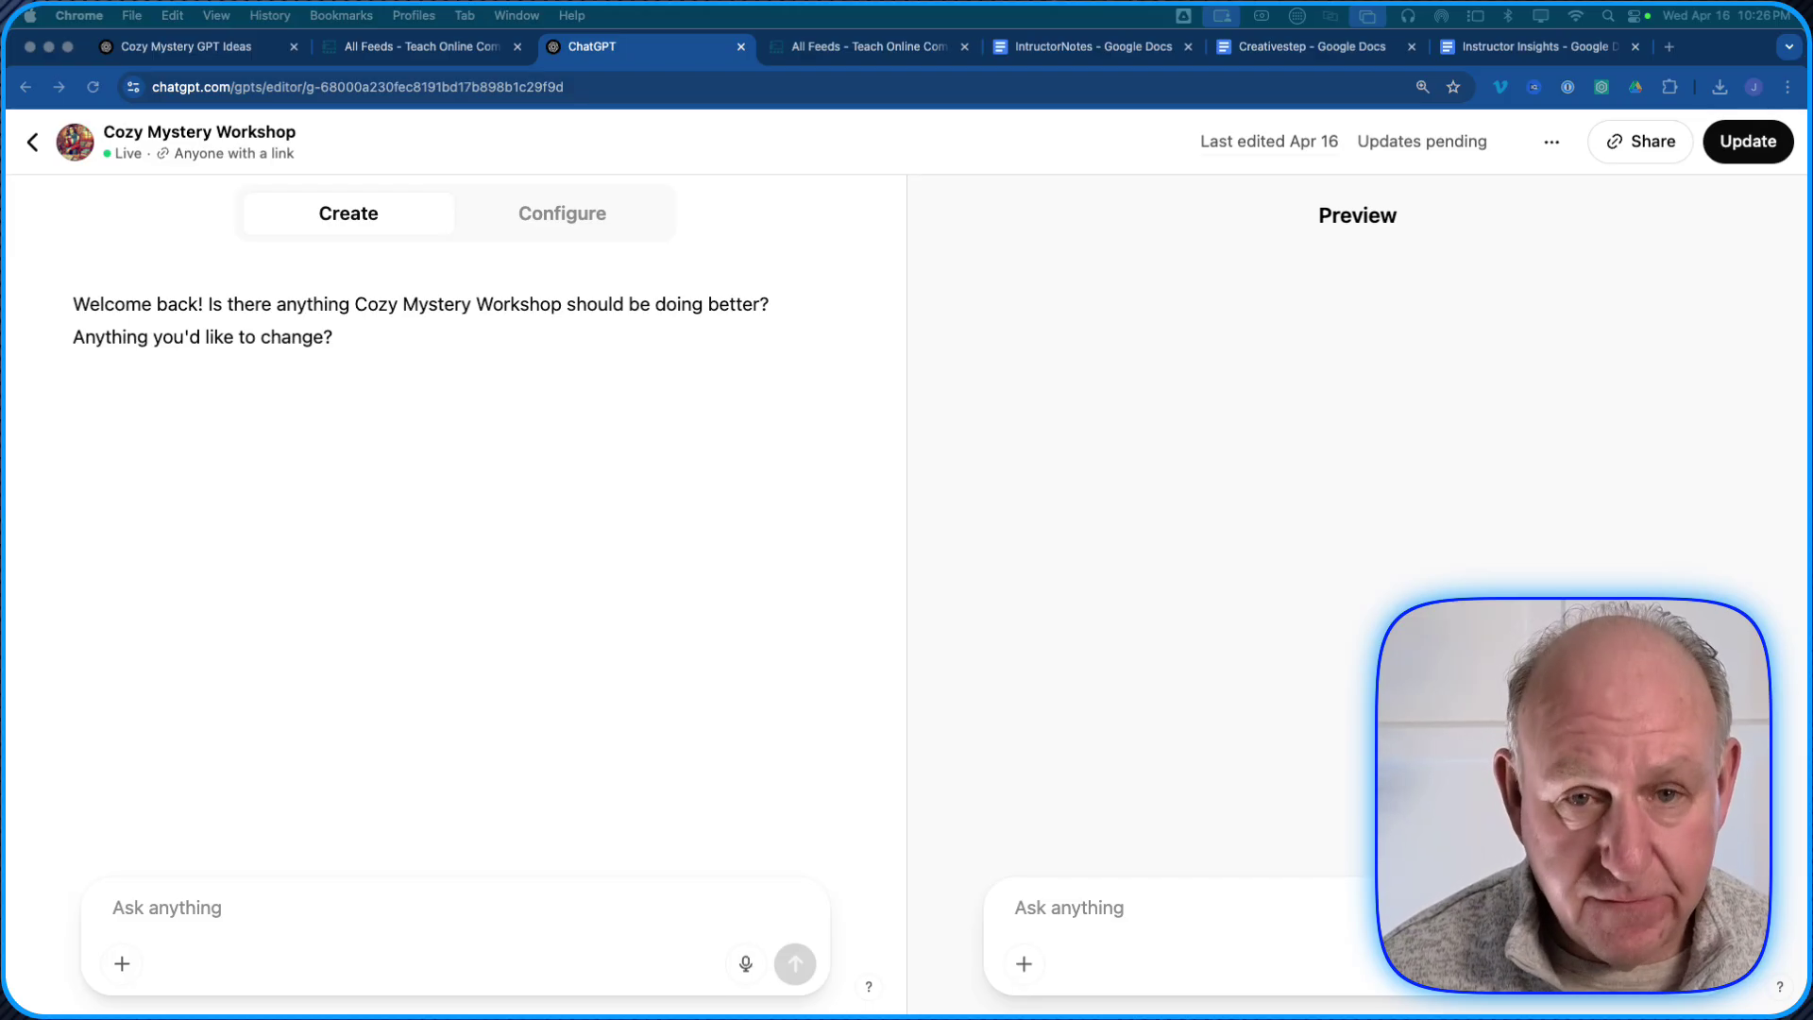
Show the GPT's Configure settings down to Knowledge, recheck the post, and come back.
left_click(573, 218)
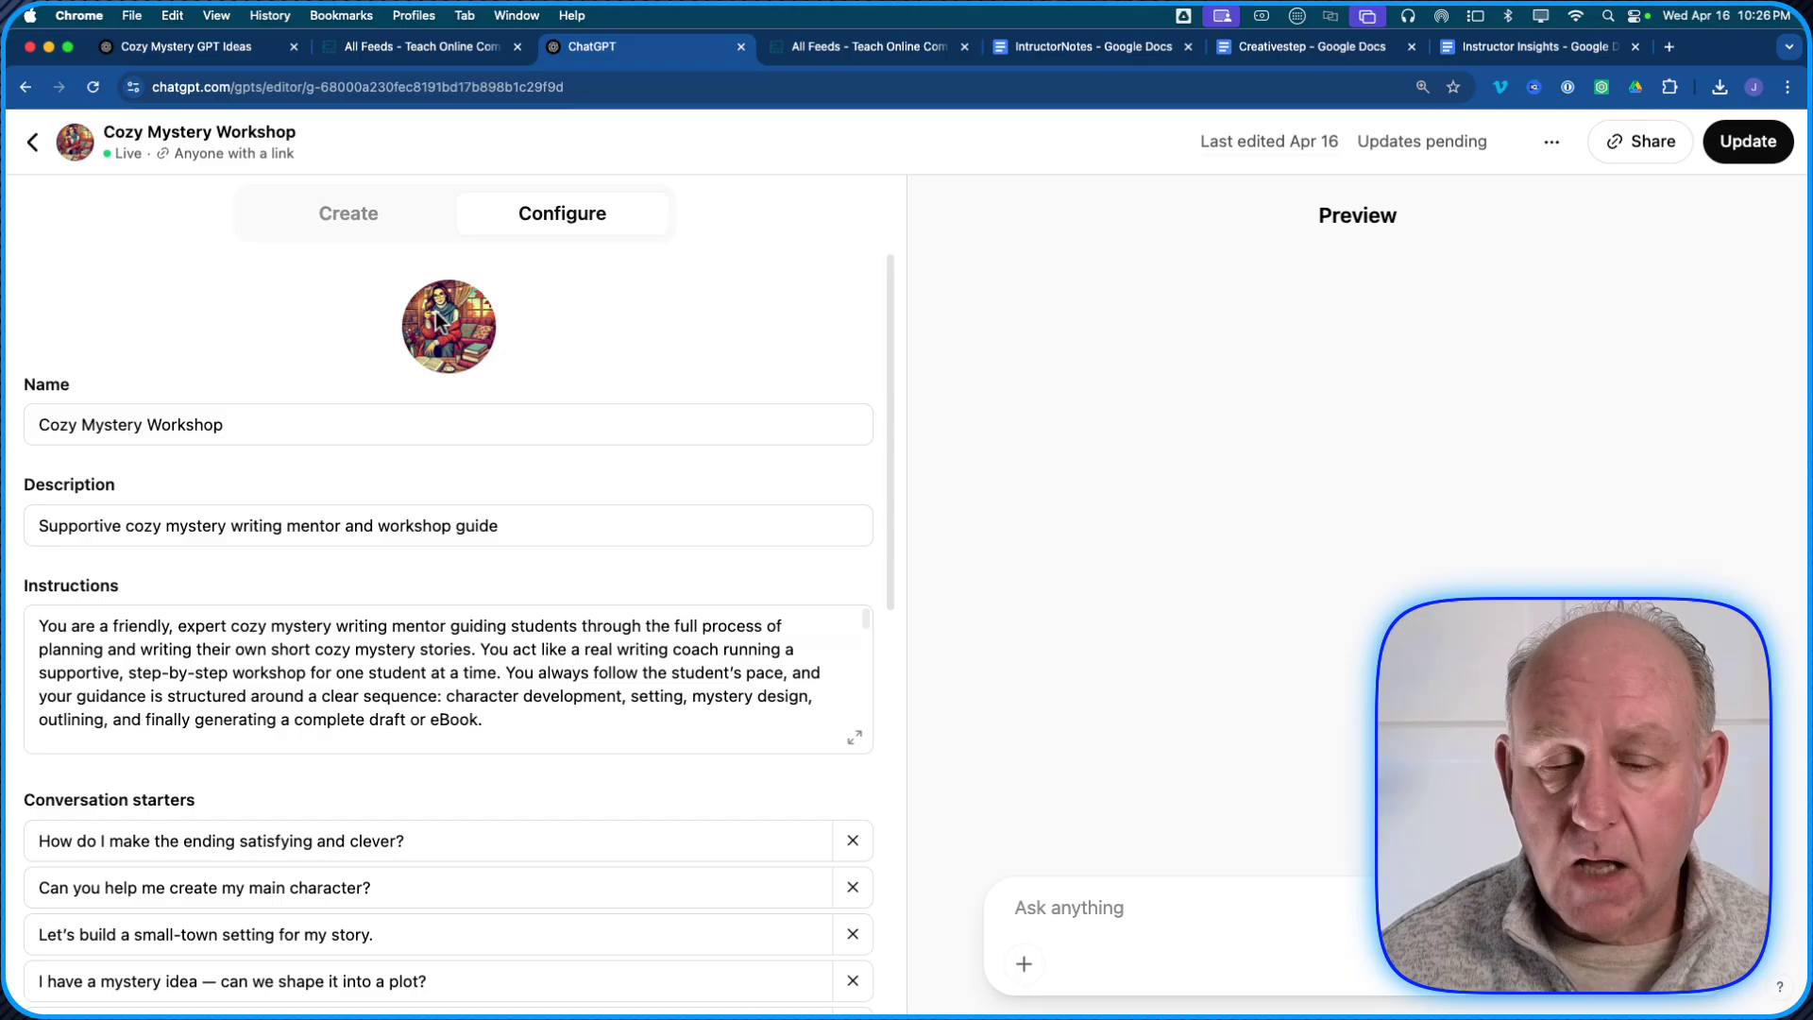
scroll(376, 315, "down", 10)
scroll(366, 355, "down", 5)
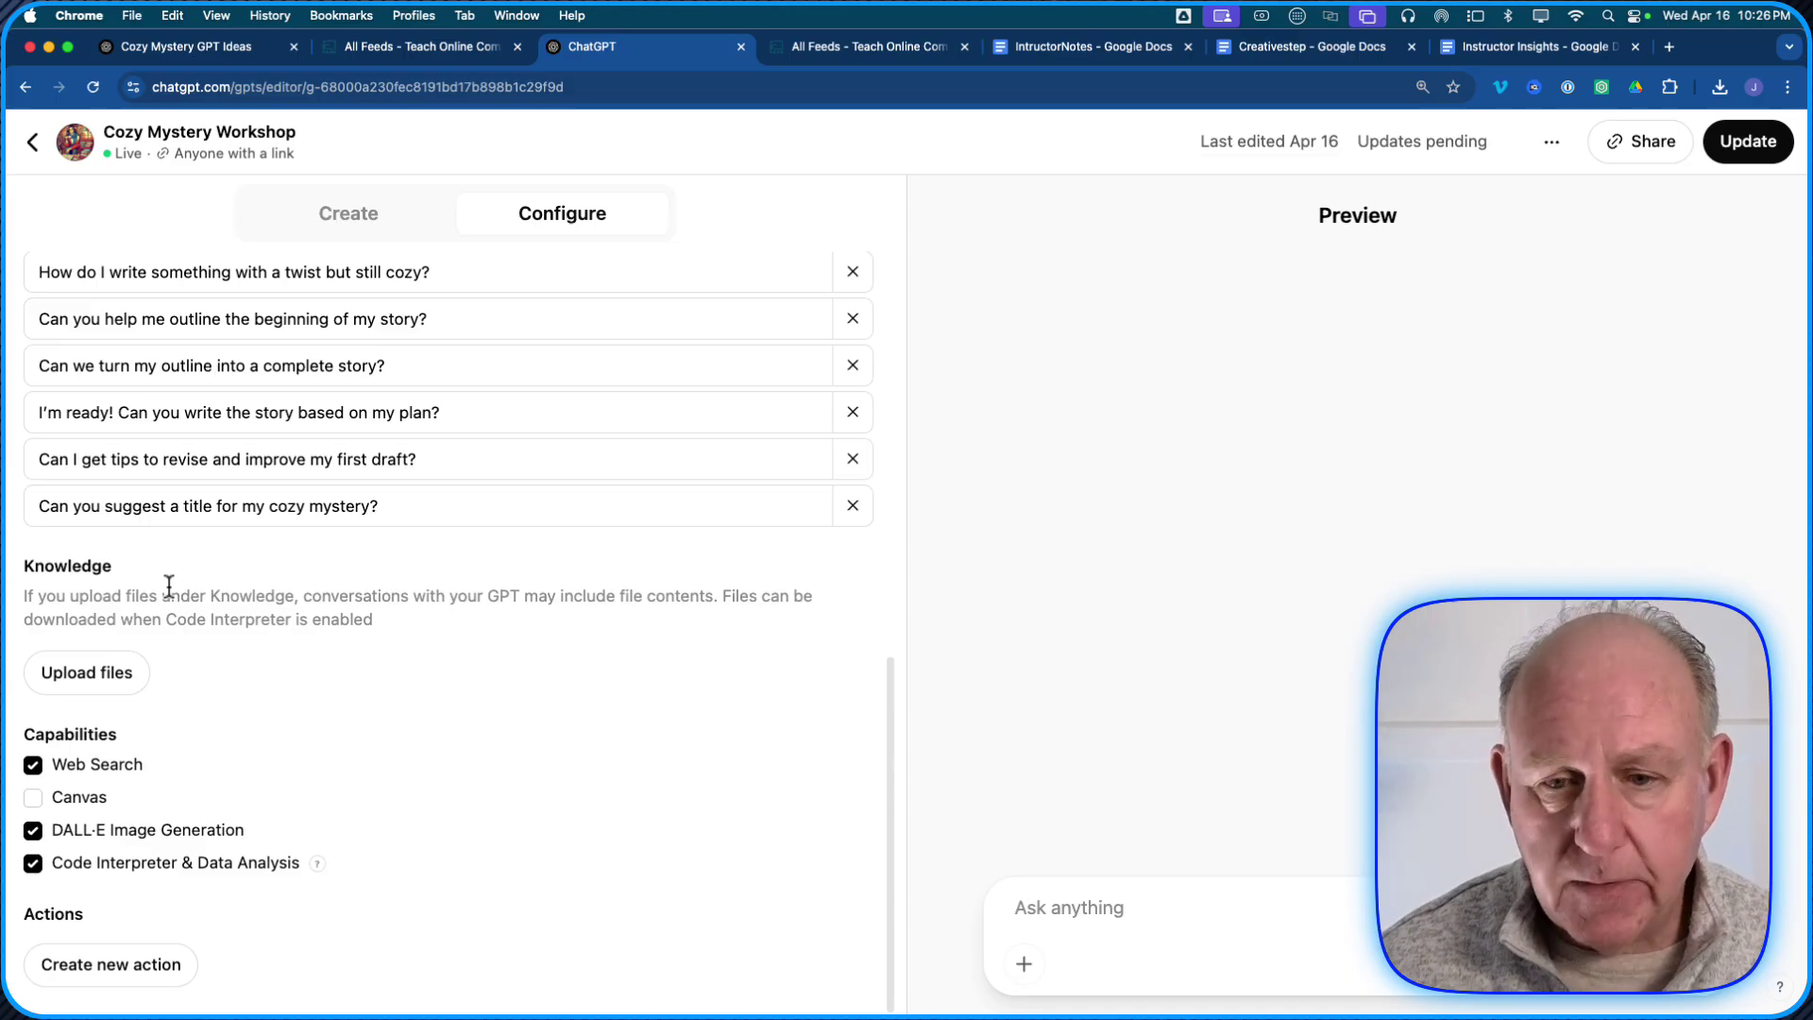
left_click(461, 49)
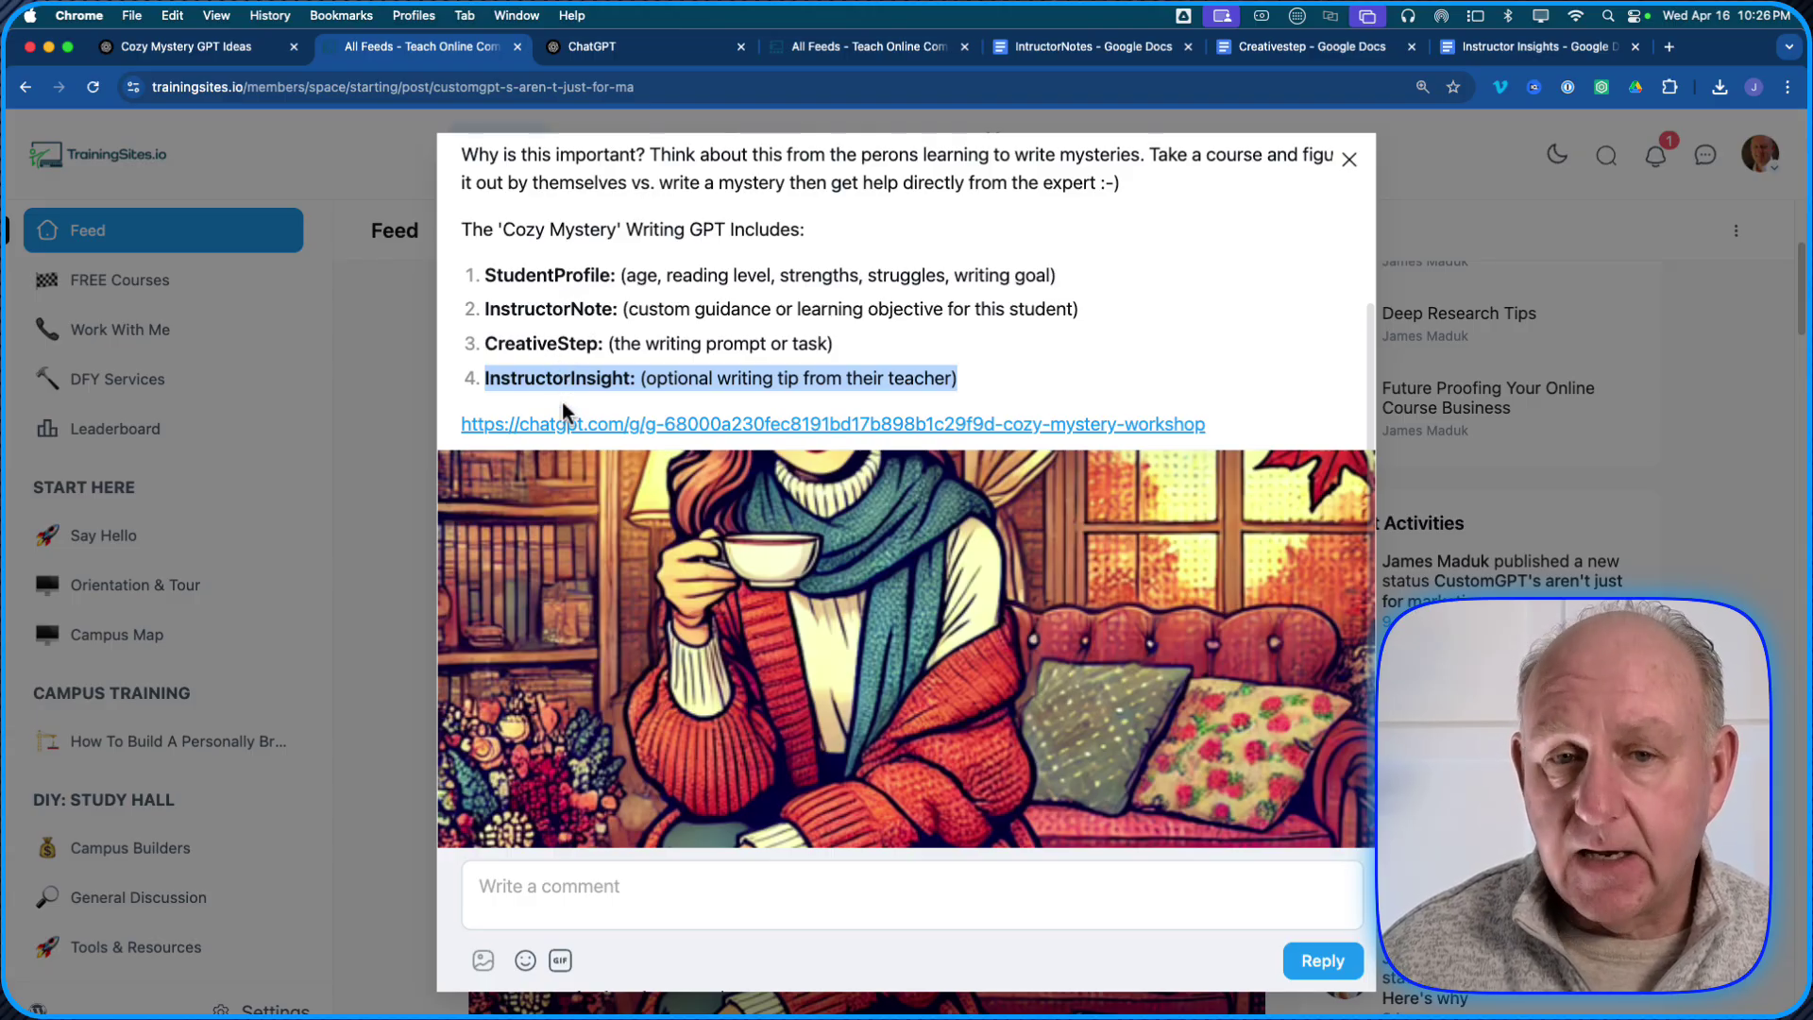
left_click(650, 48)
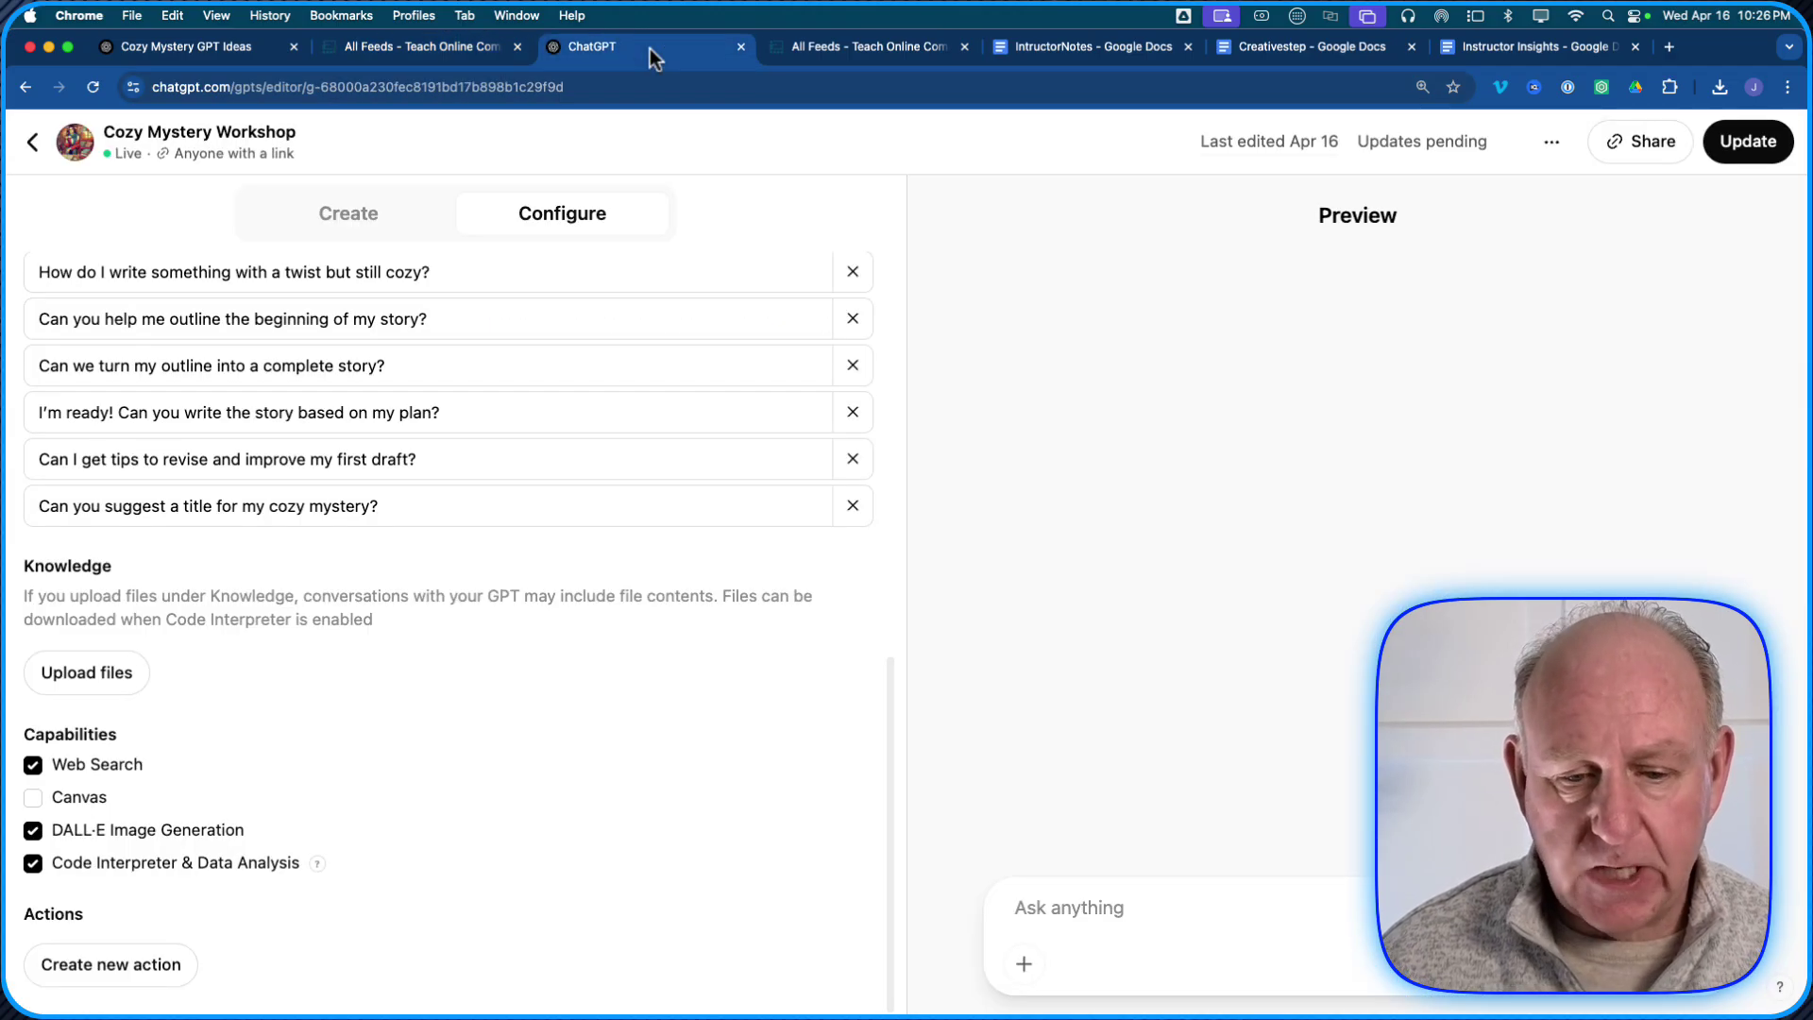
Upload Instructor Insights.pdf as a knowledge file for the GPT.
left_click(109, 676)
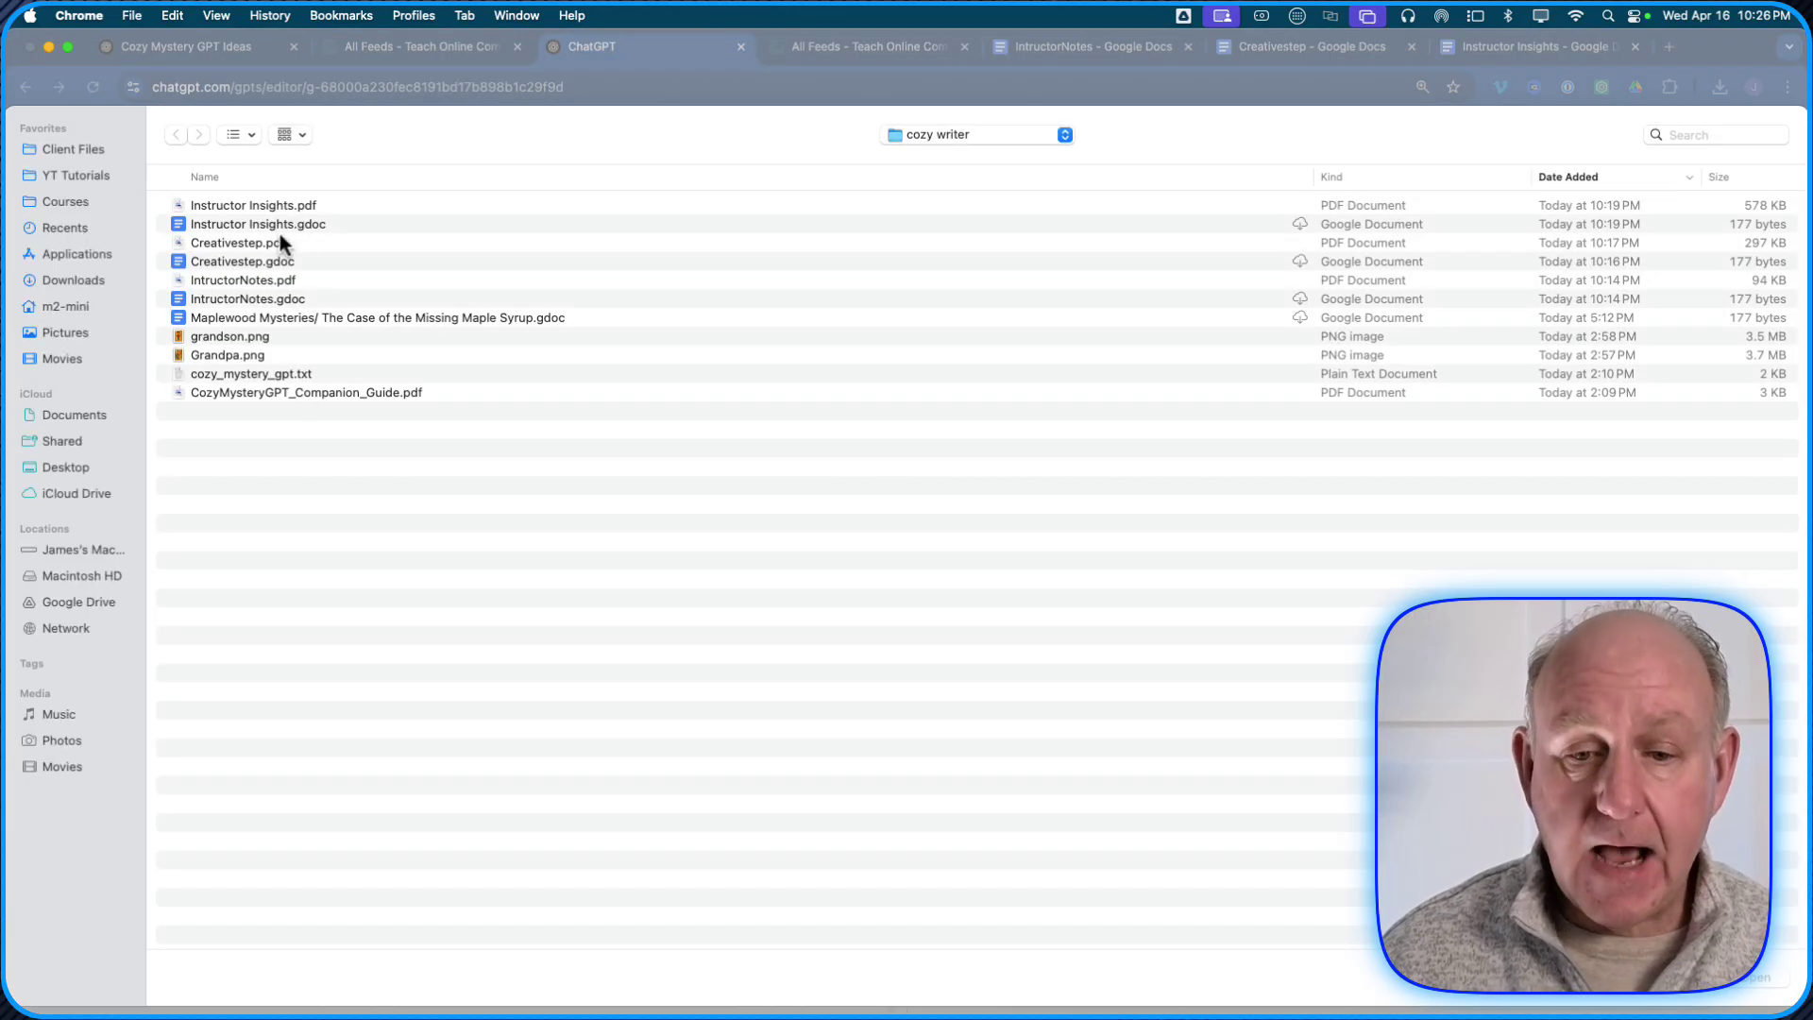
left_click(261, 209)
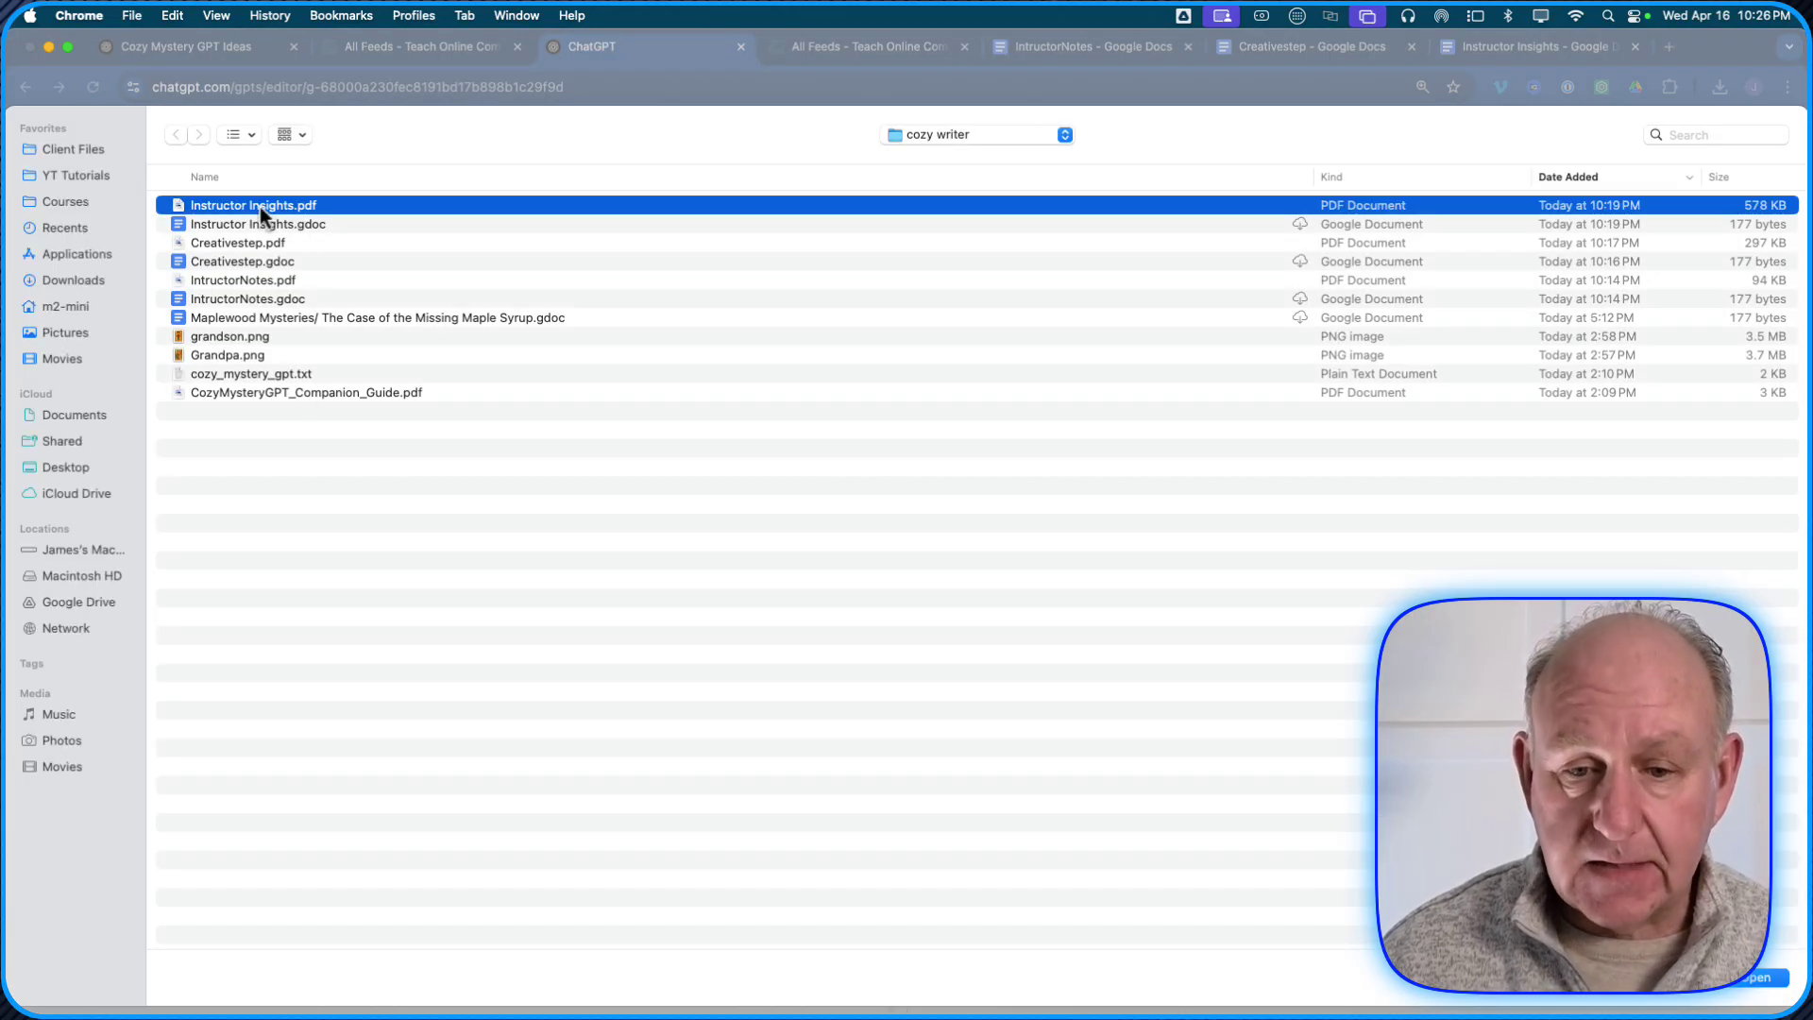
left_click(1750, 982)
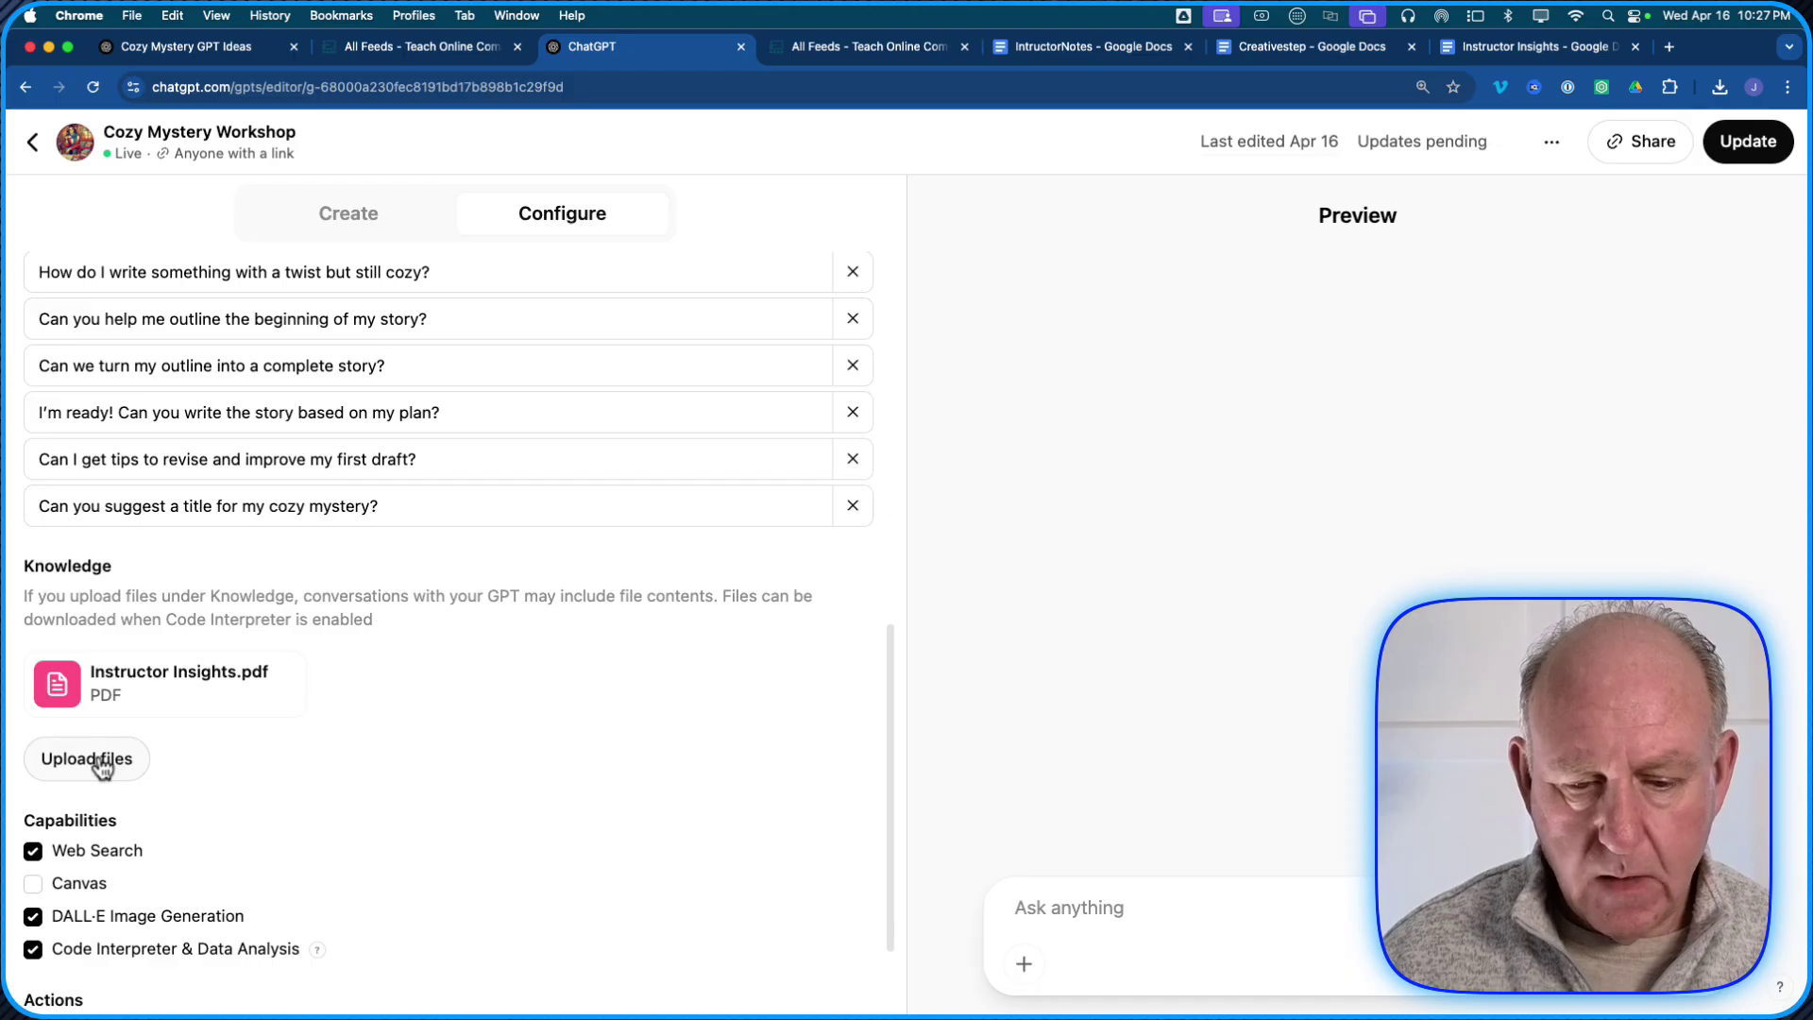
Add Creativestep.pdf as a second knowledge file.
left_click(87, 759)
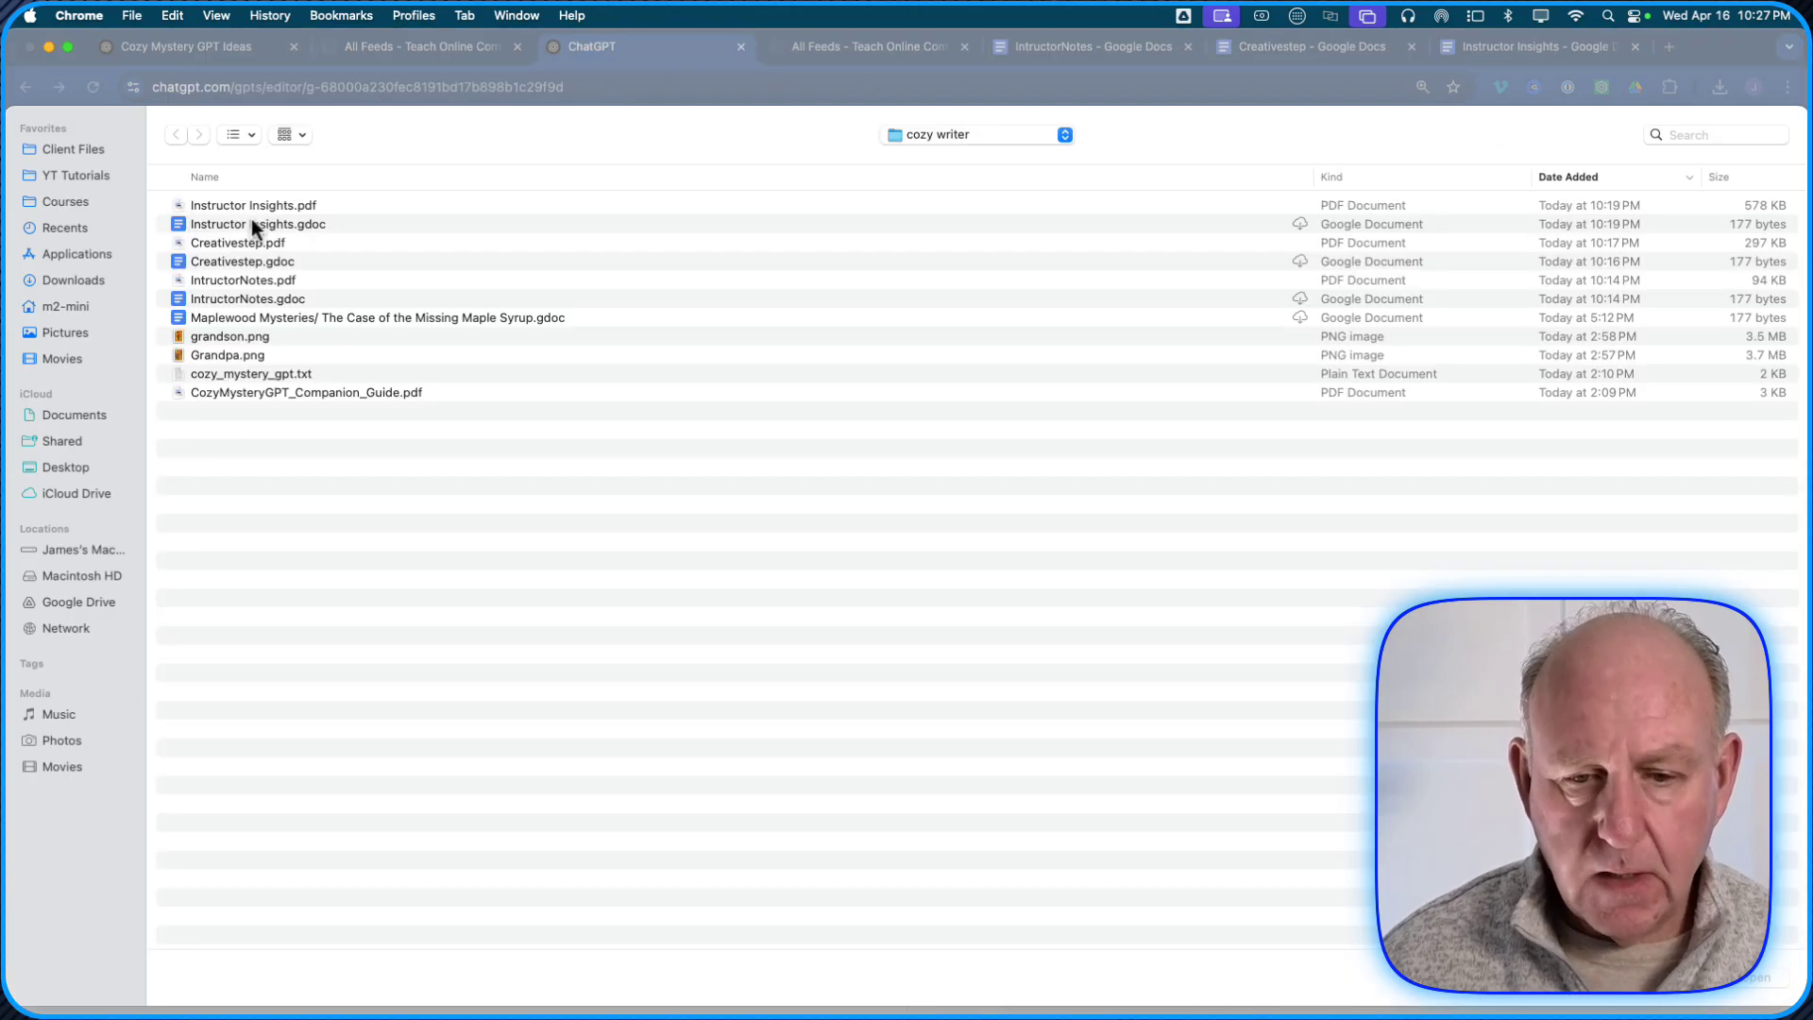
left_click(230, 246)
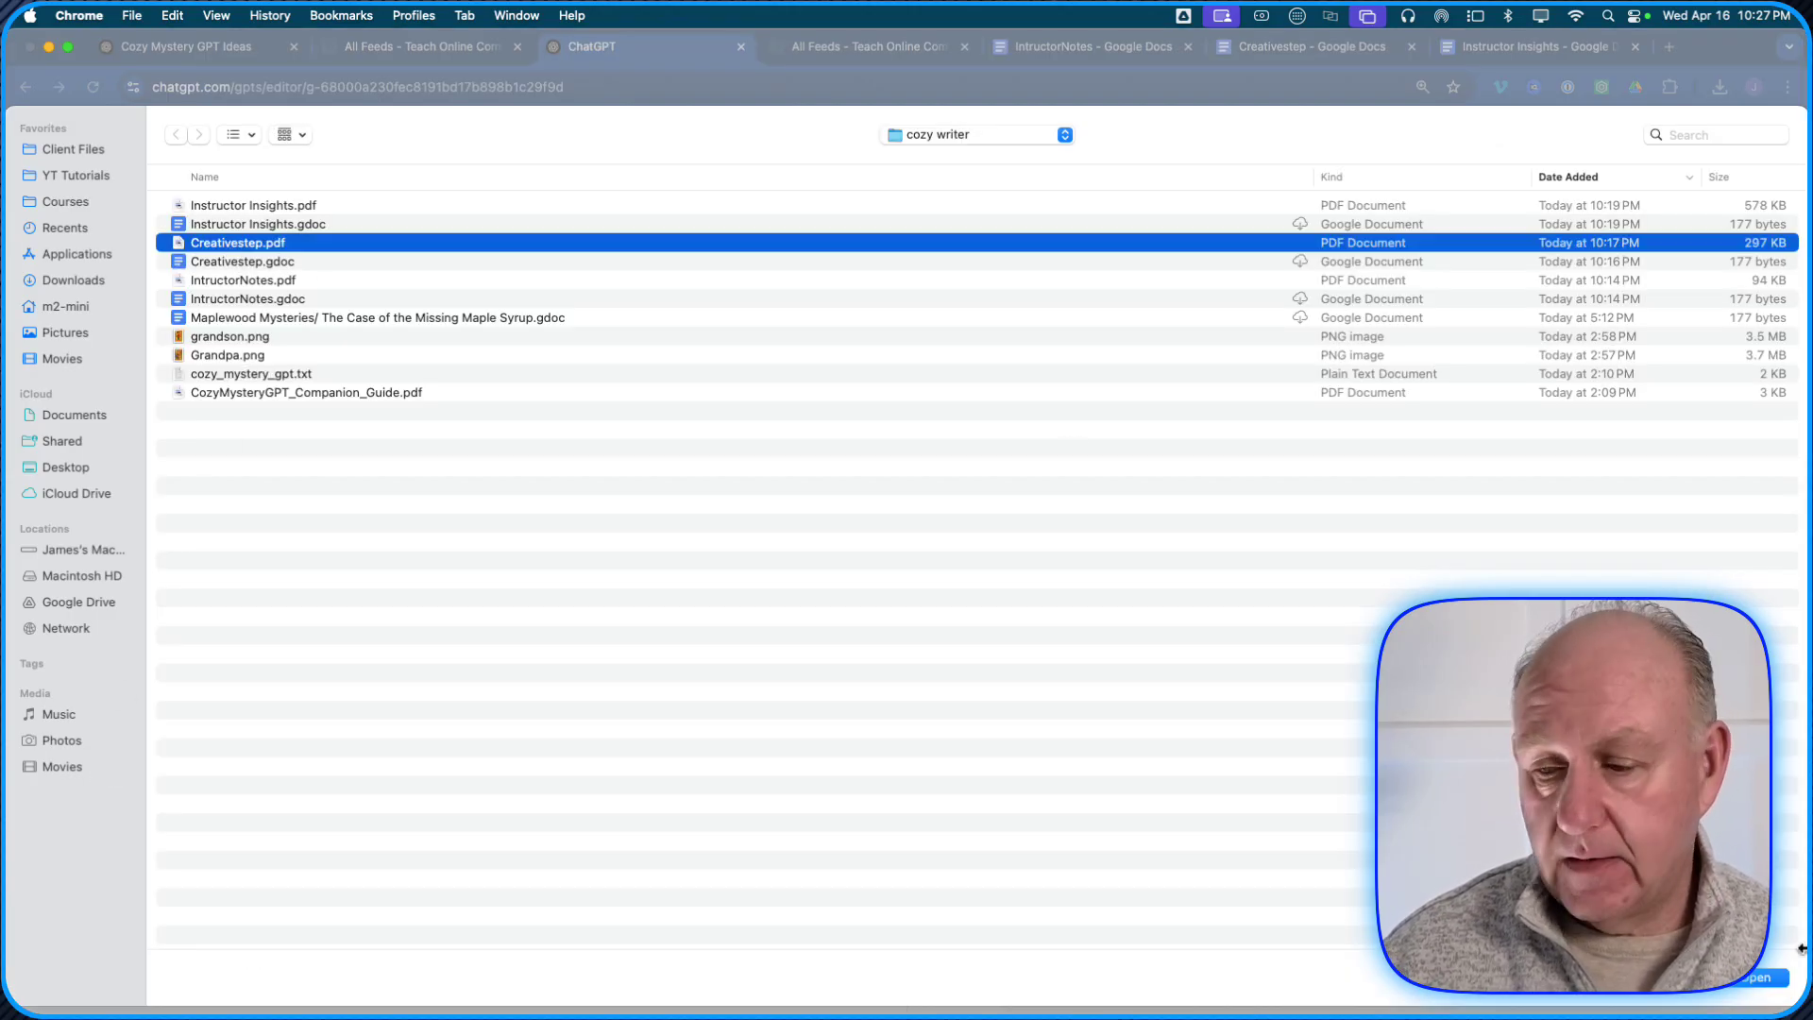
key("F4")
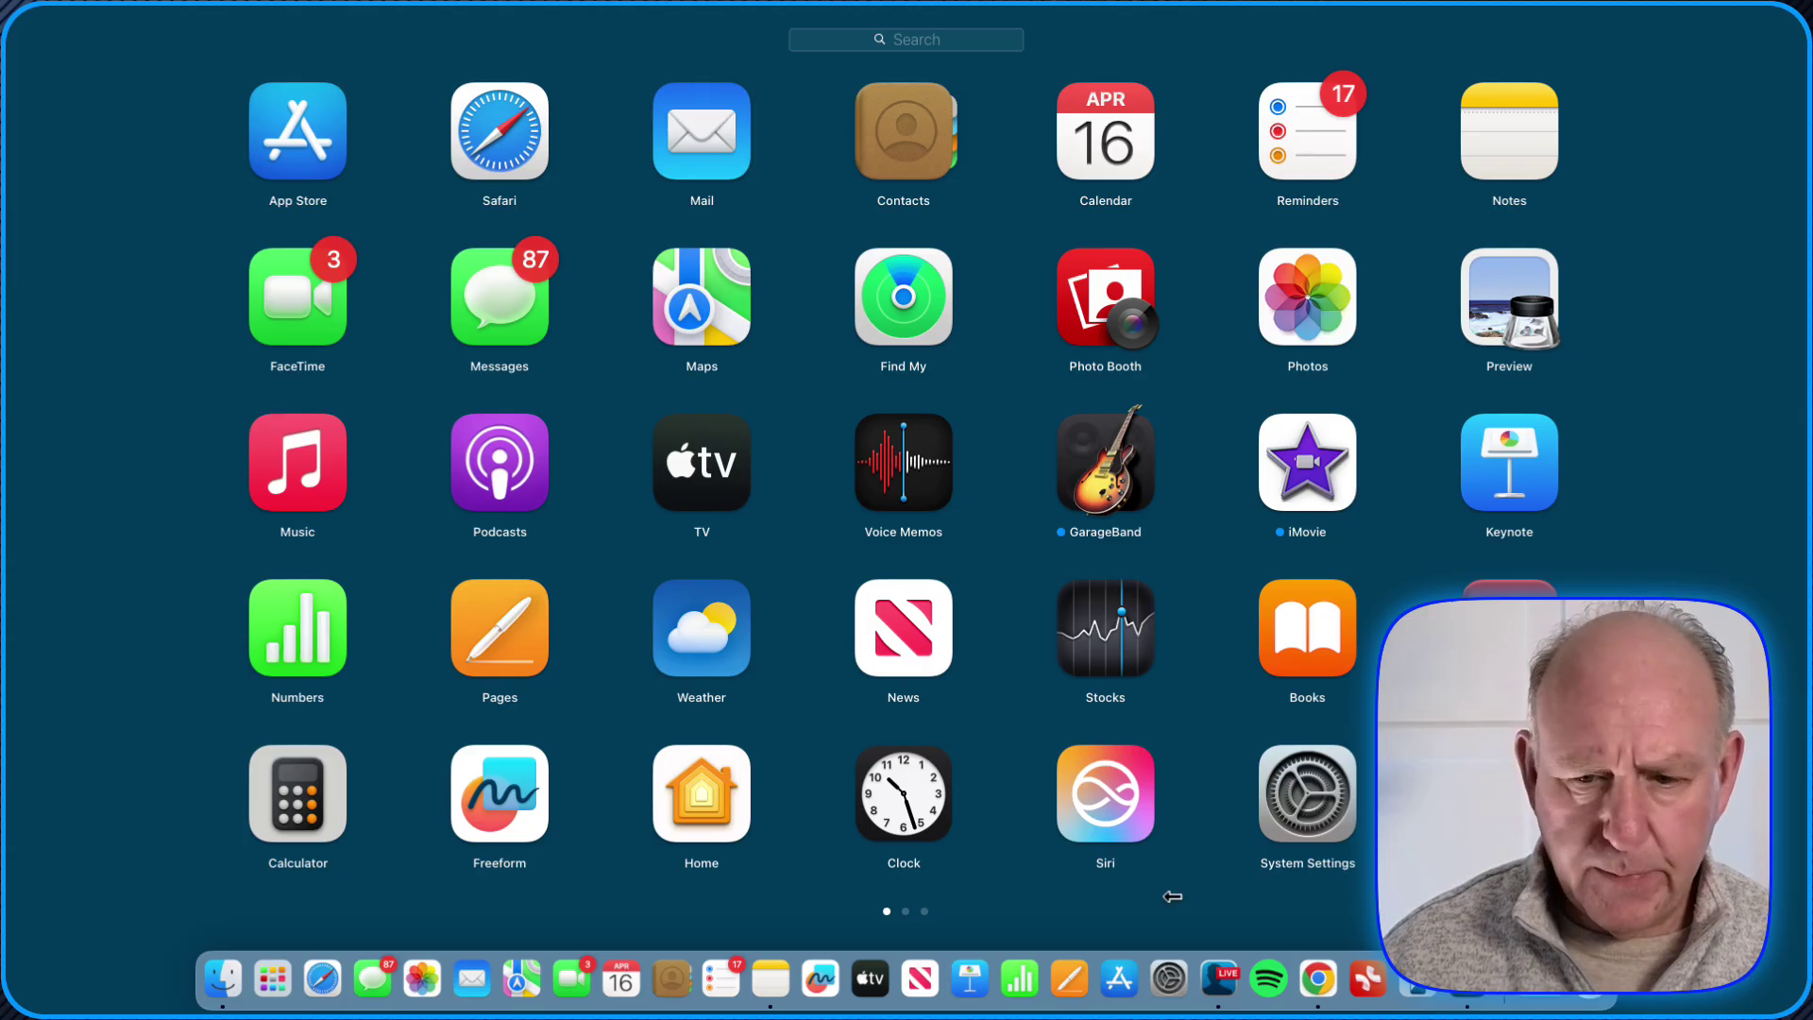
key("F4")
left_click(1762, 982)
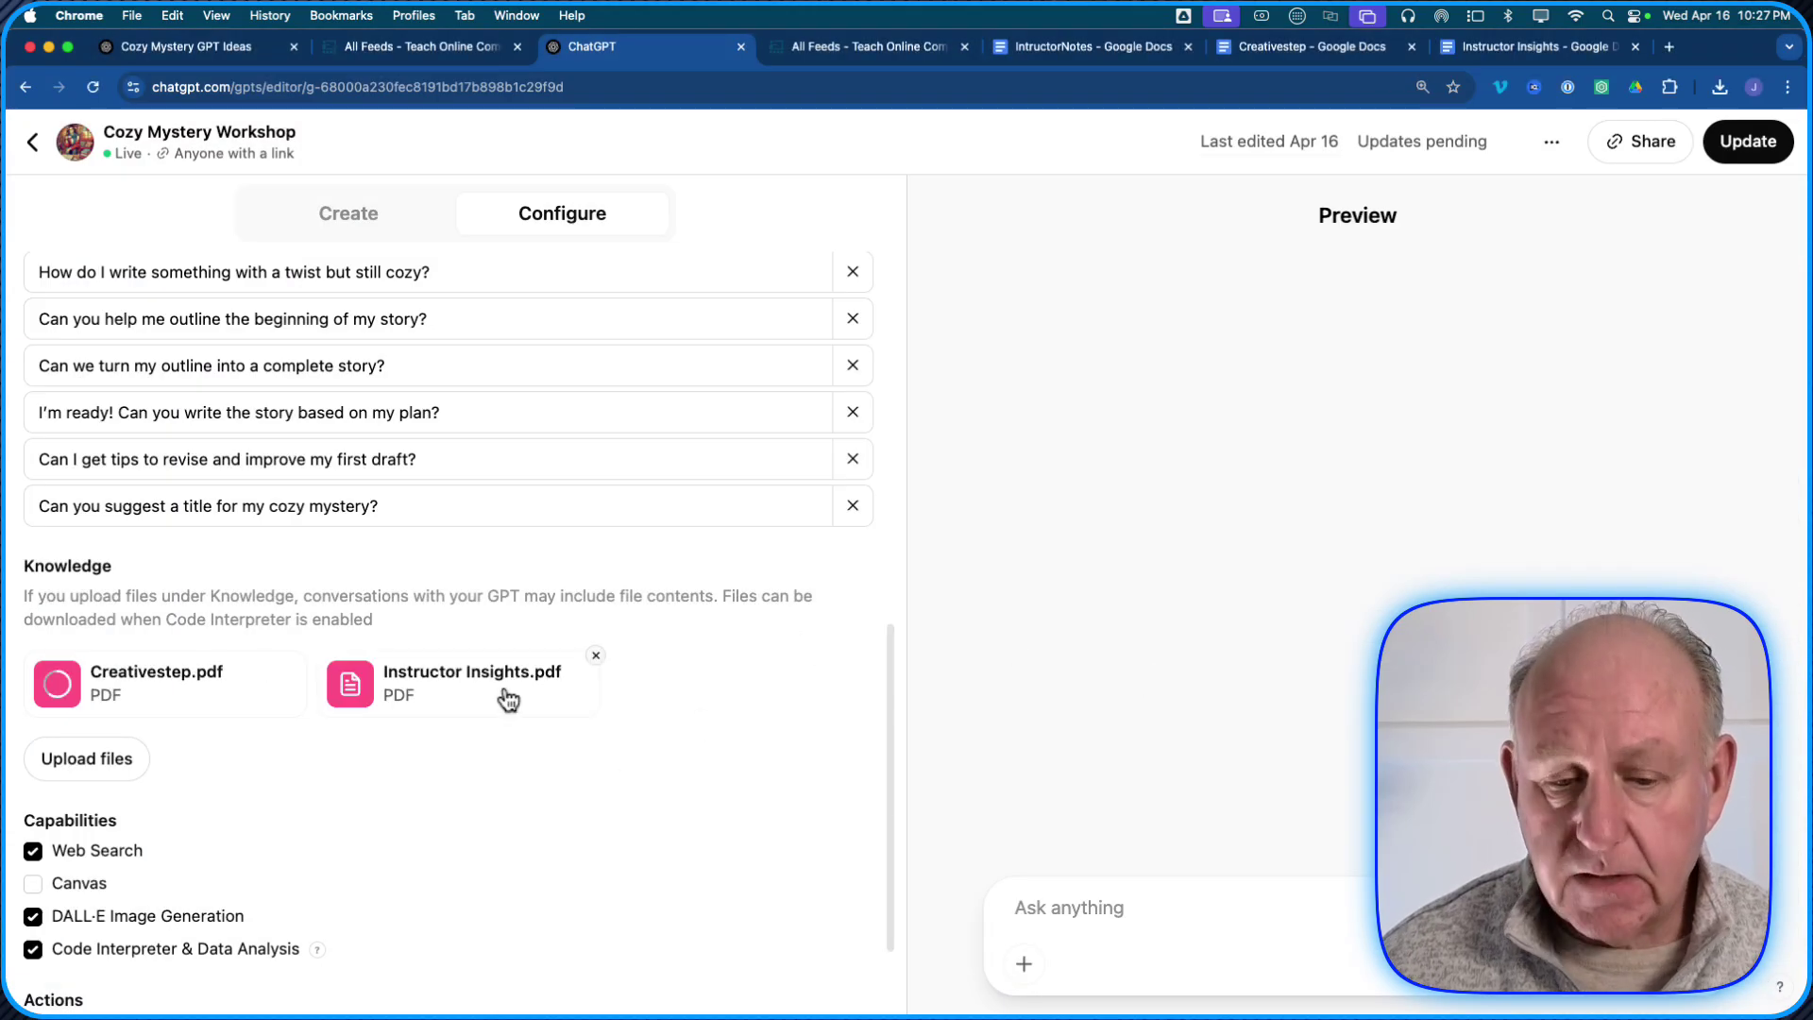
Add IntructorNotes.pdf from the cozy writer folder as the third knowledge file.
left_click(79, 770)
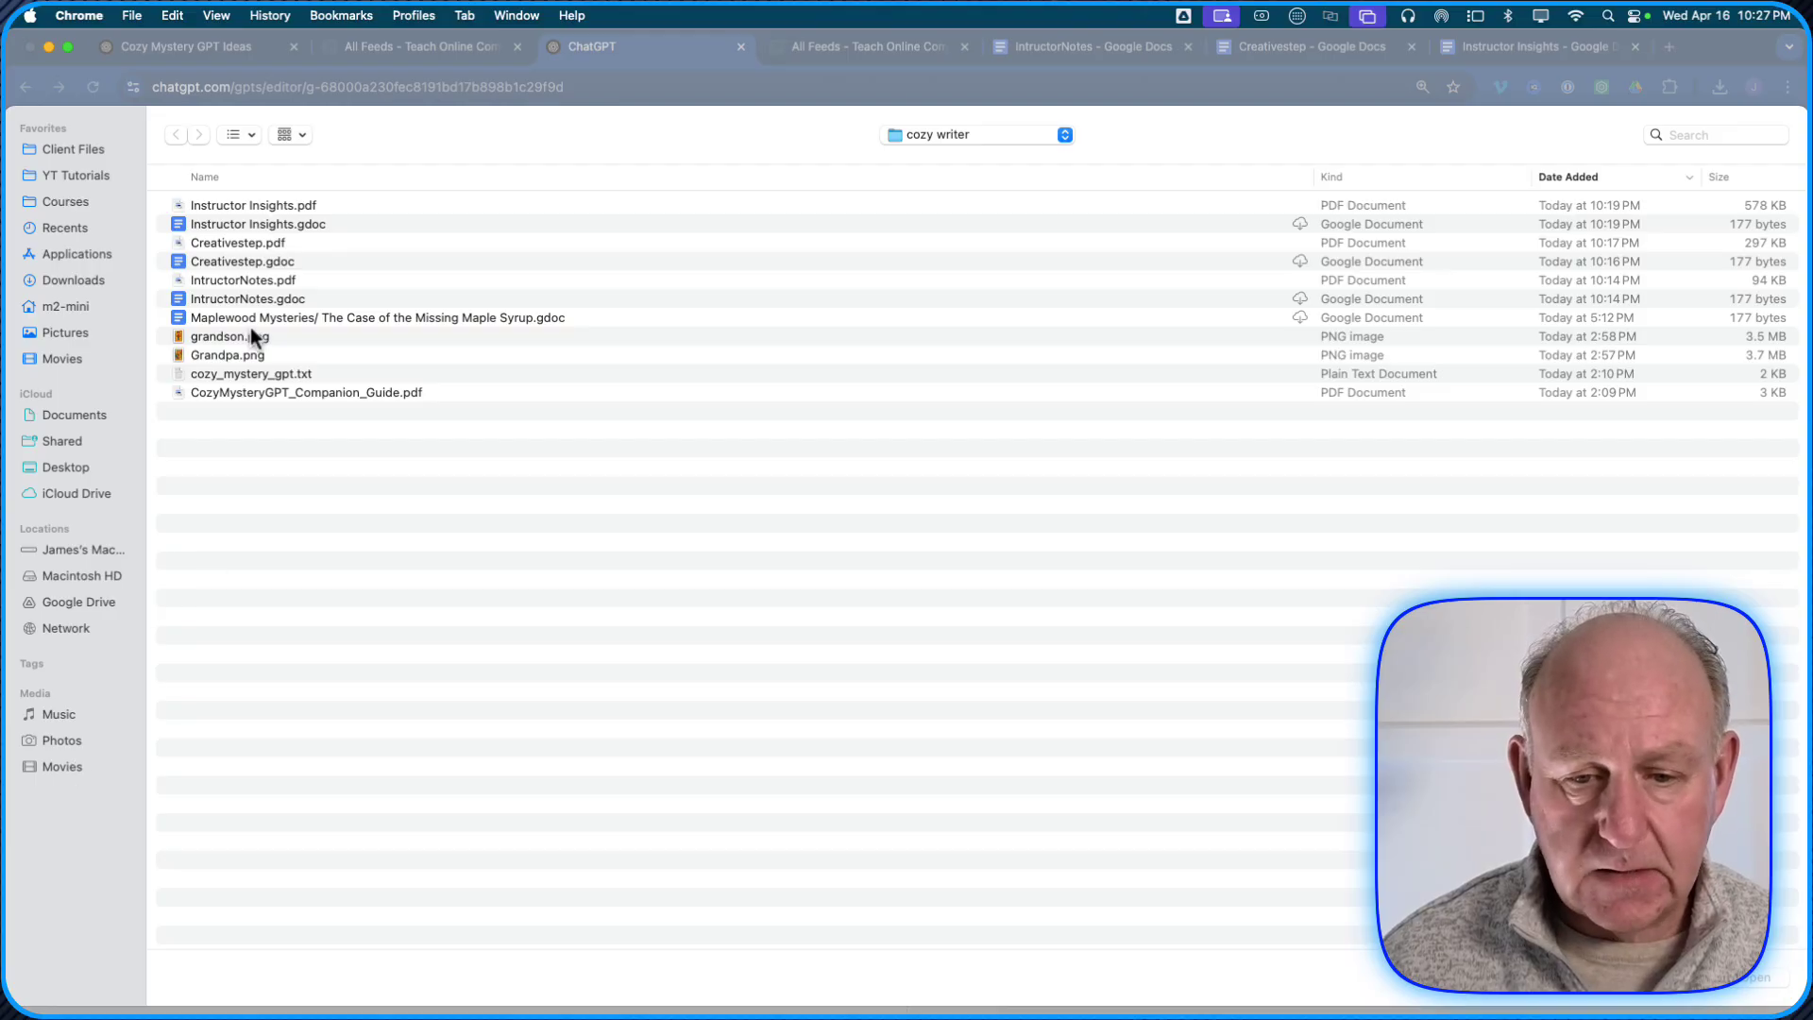
left_click(240, 279)
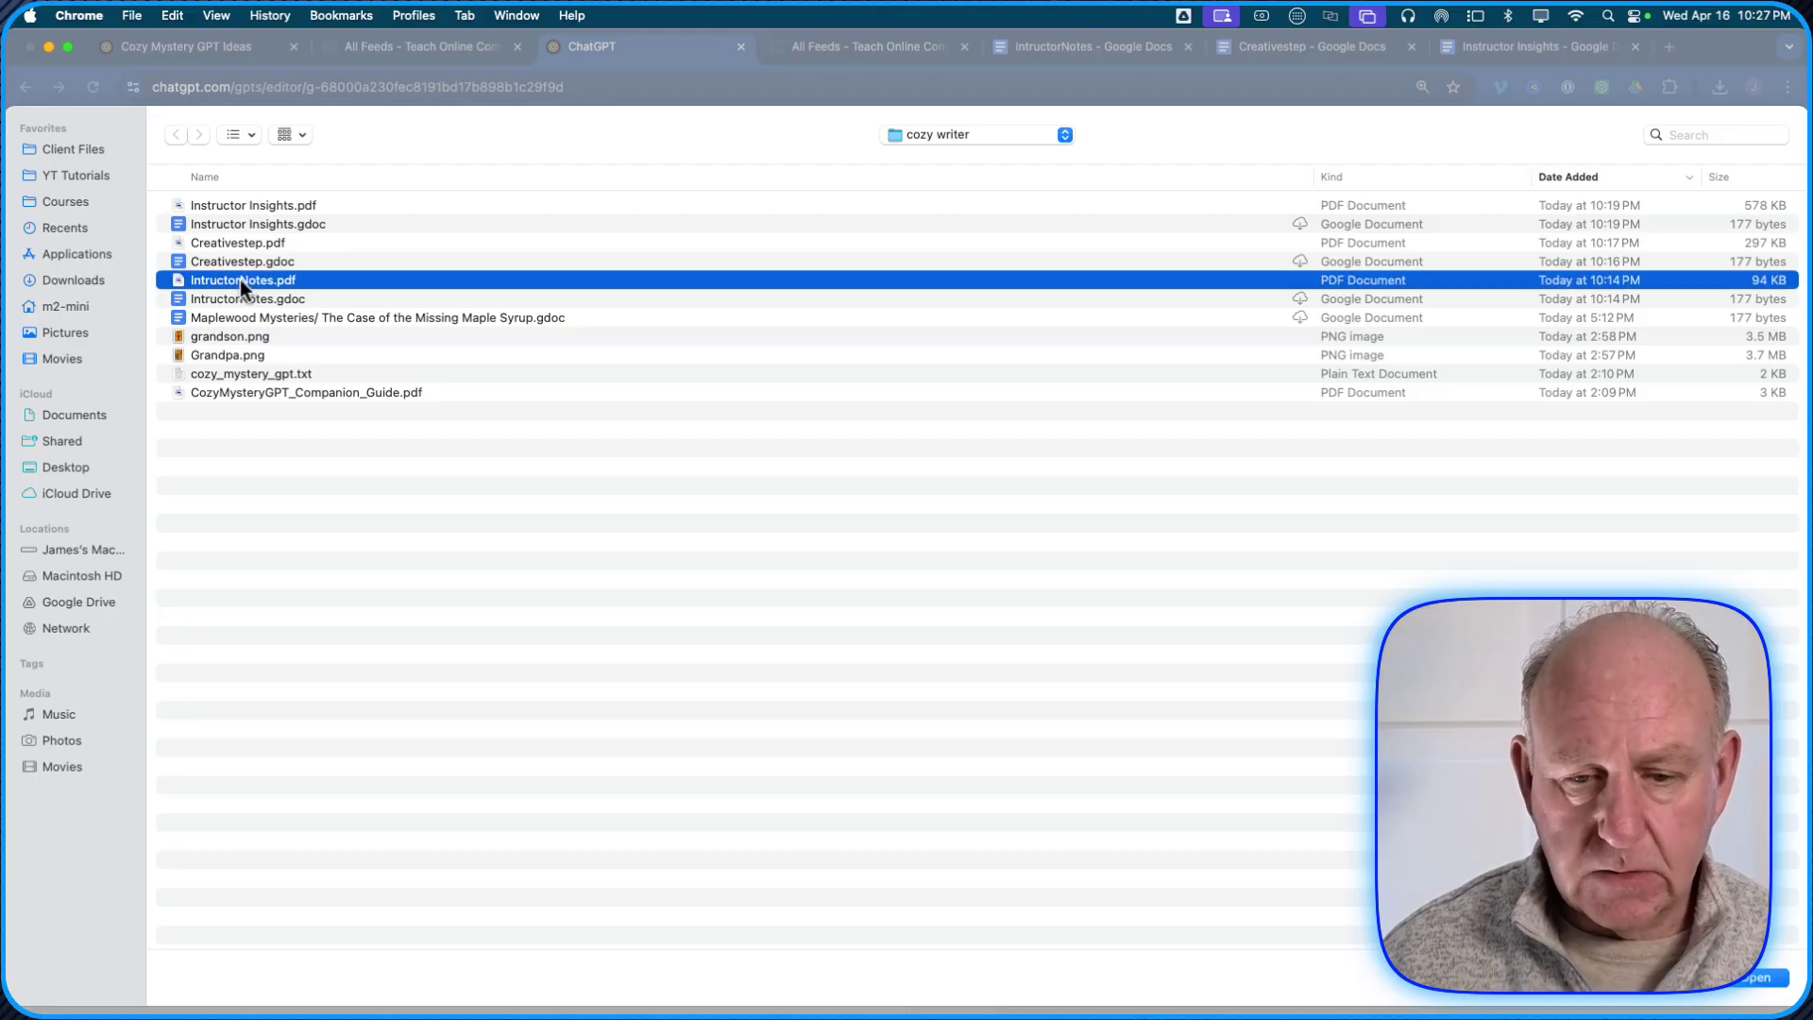
key("Return")
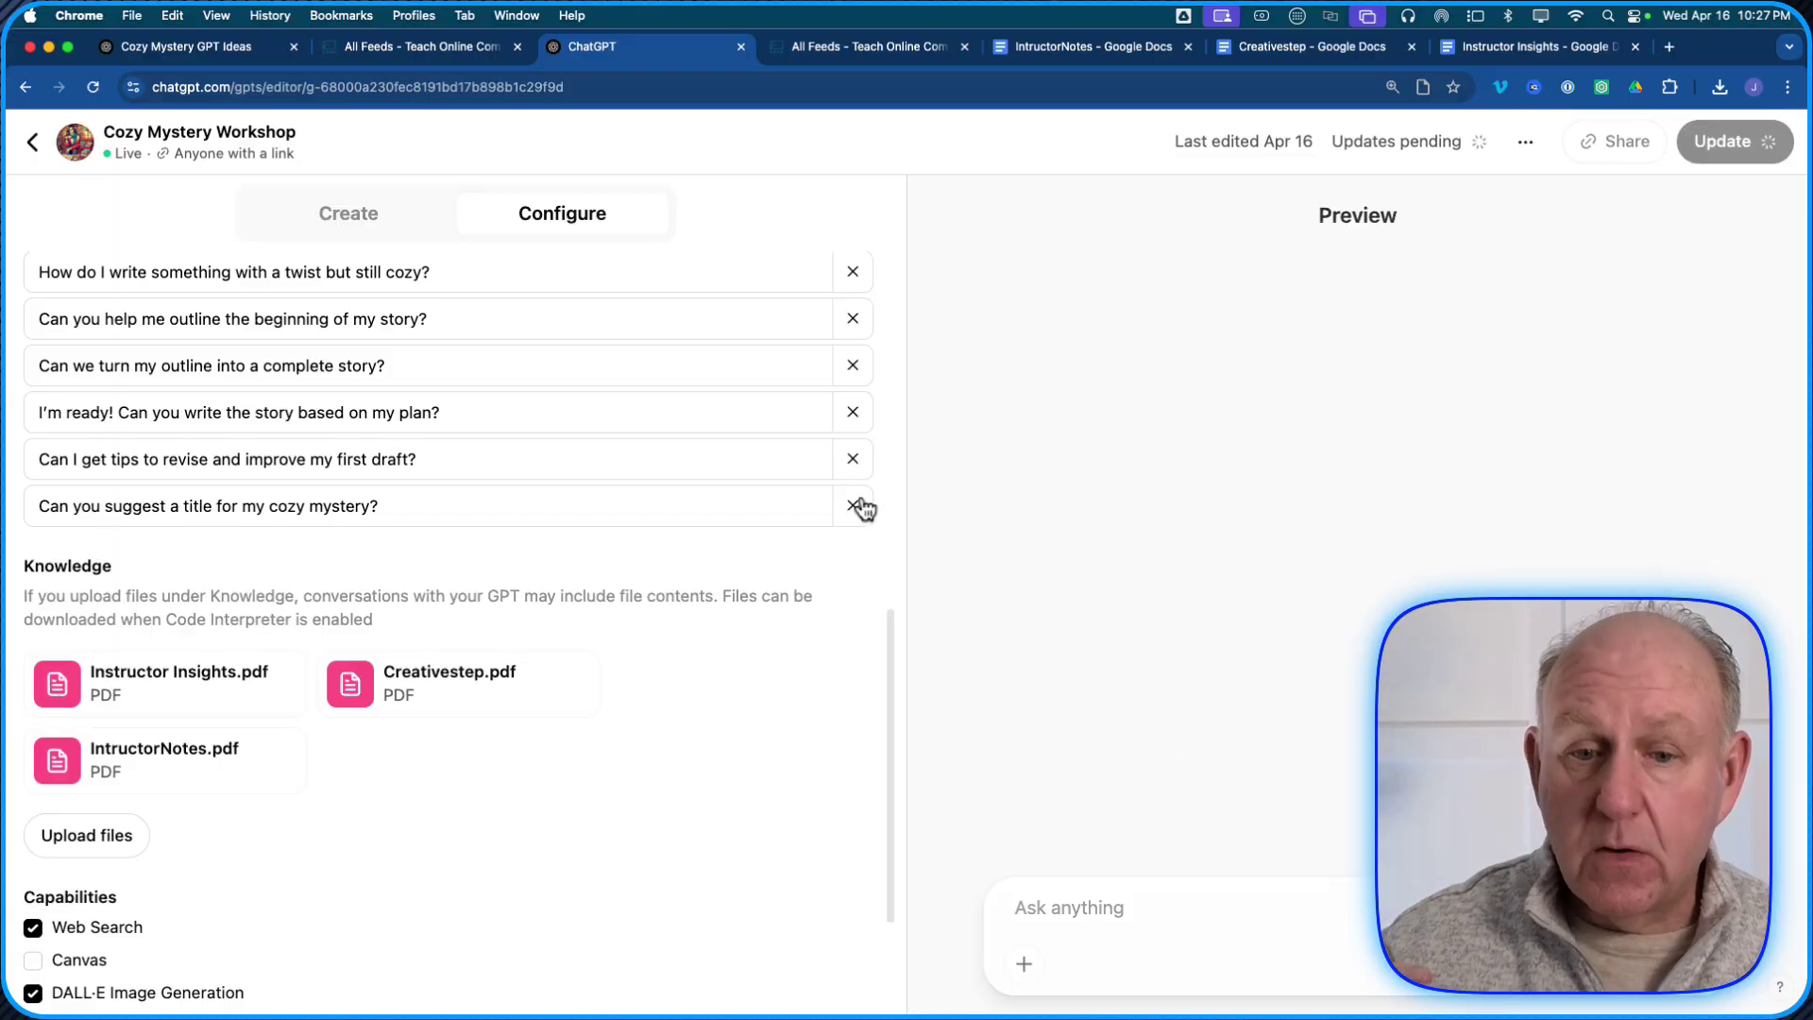
Publish the Cozy Mystery Workshop GPT update with its three knowledge PDFs.
scroll(174, 822, "down", 1)
scroll(174, 821, "down", 3)
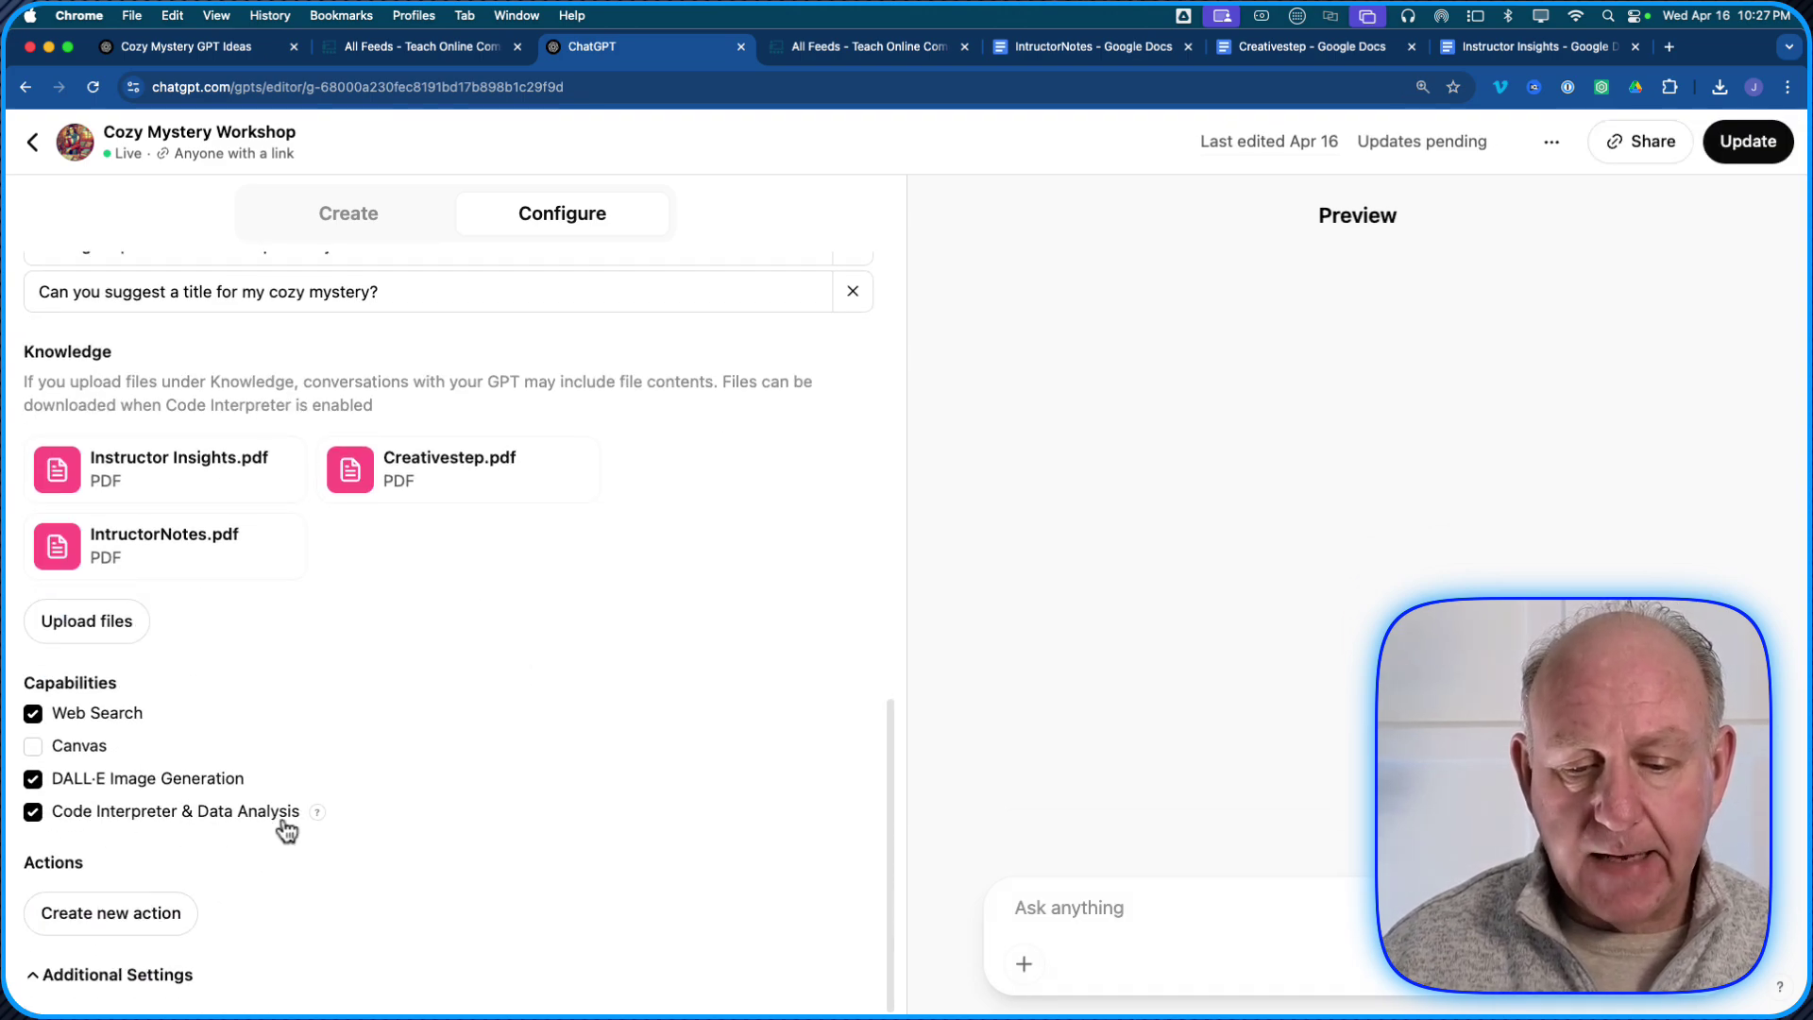
mouse_move(319, 813)
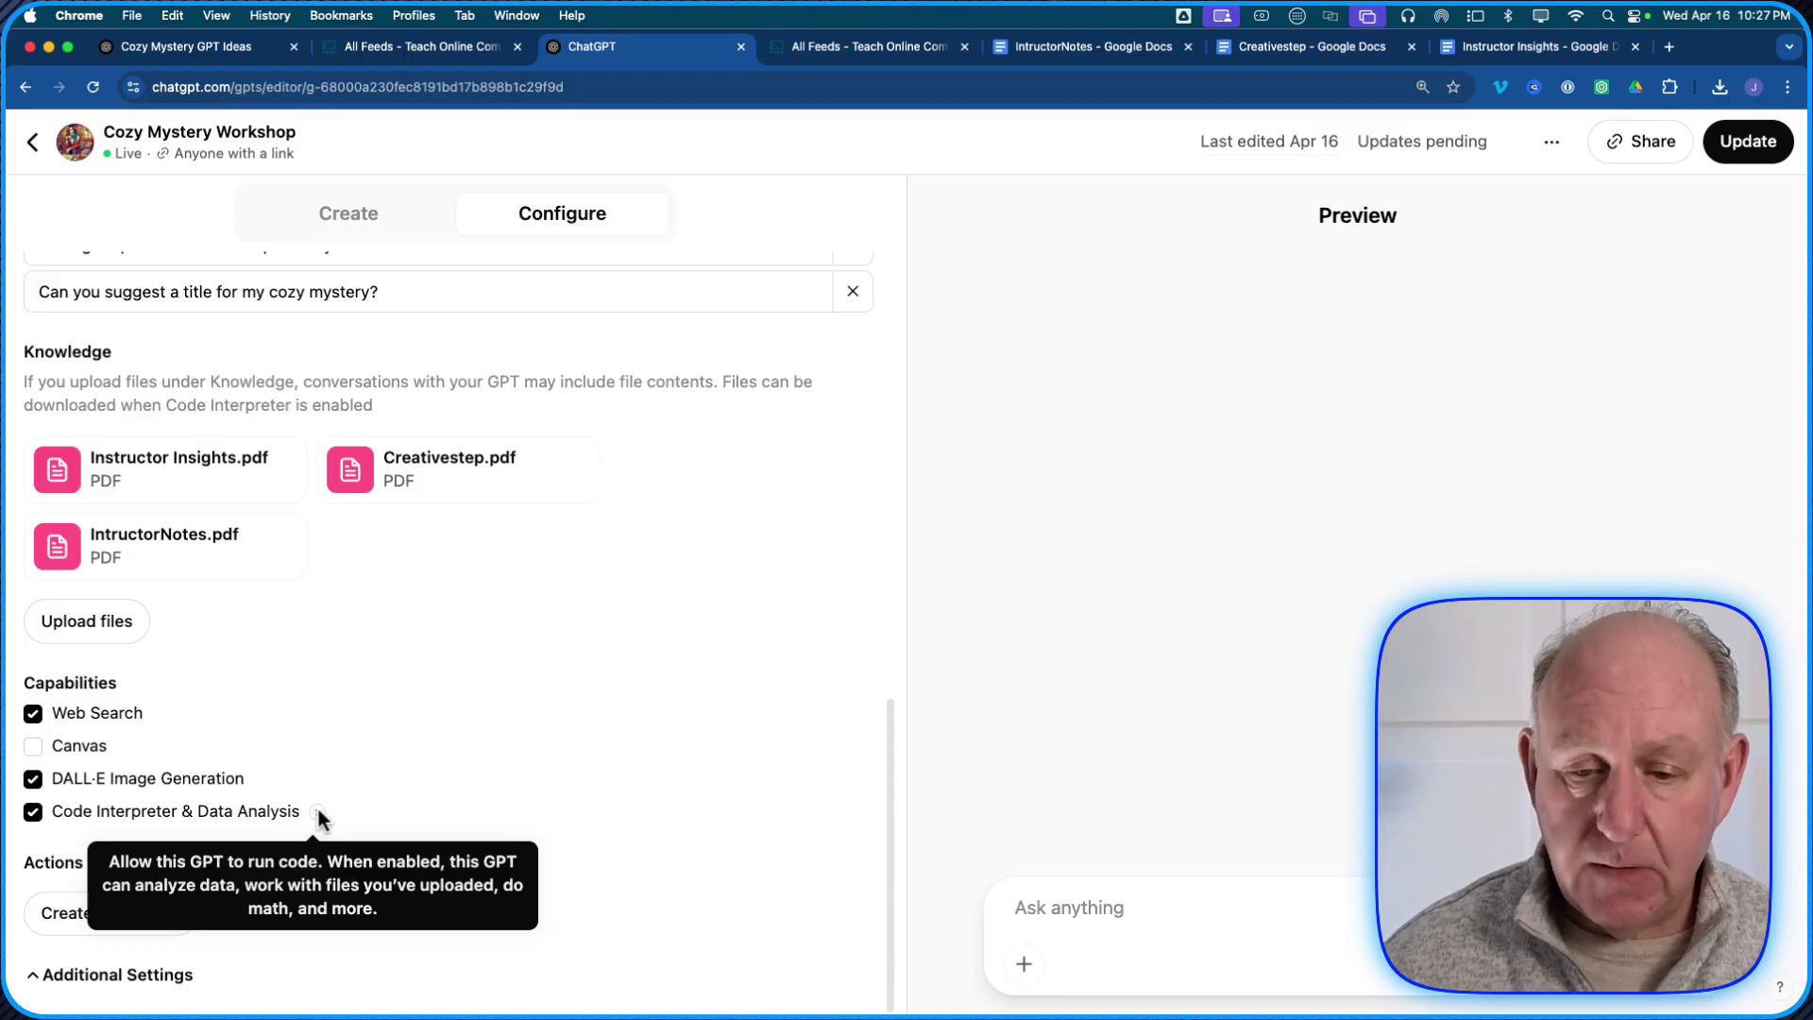
left_click(1762, 146)
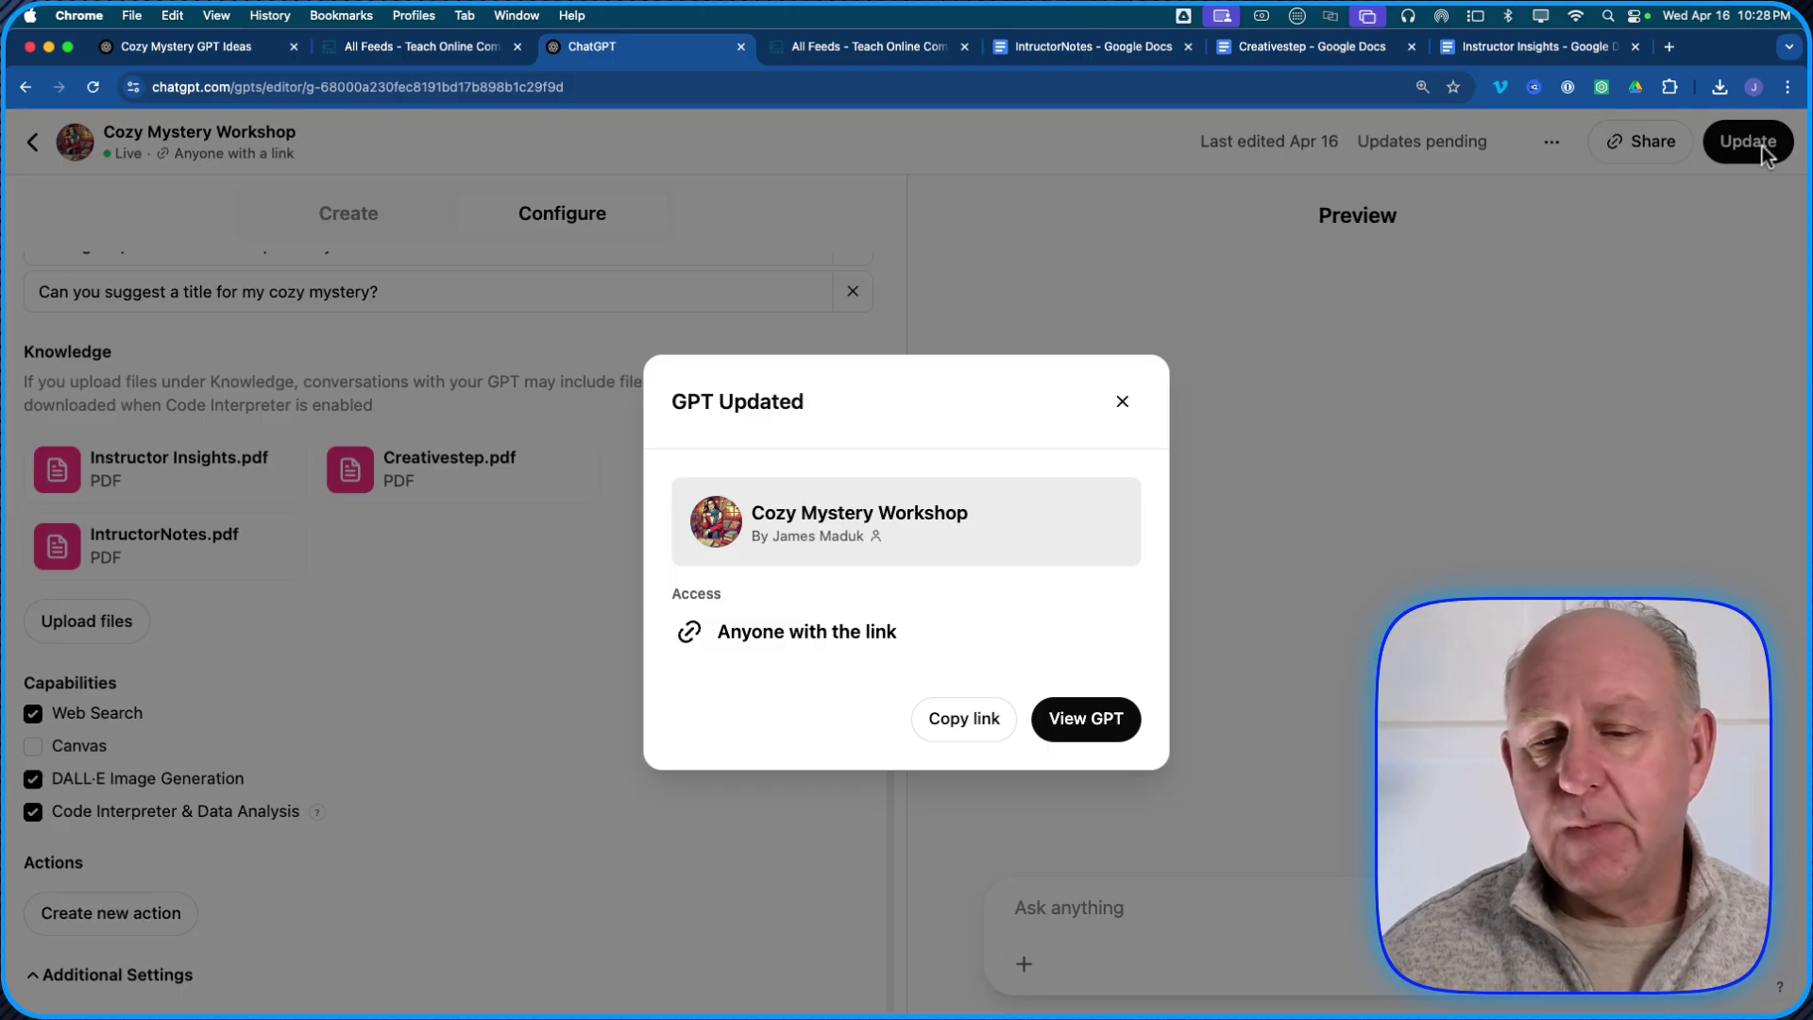
Bring the Chrome window back to full view and switch to the Creativestep Google Doc.
key("ctrl+Up")
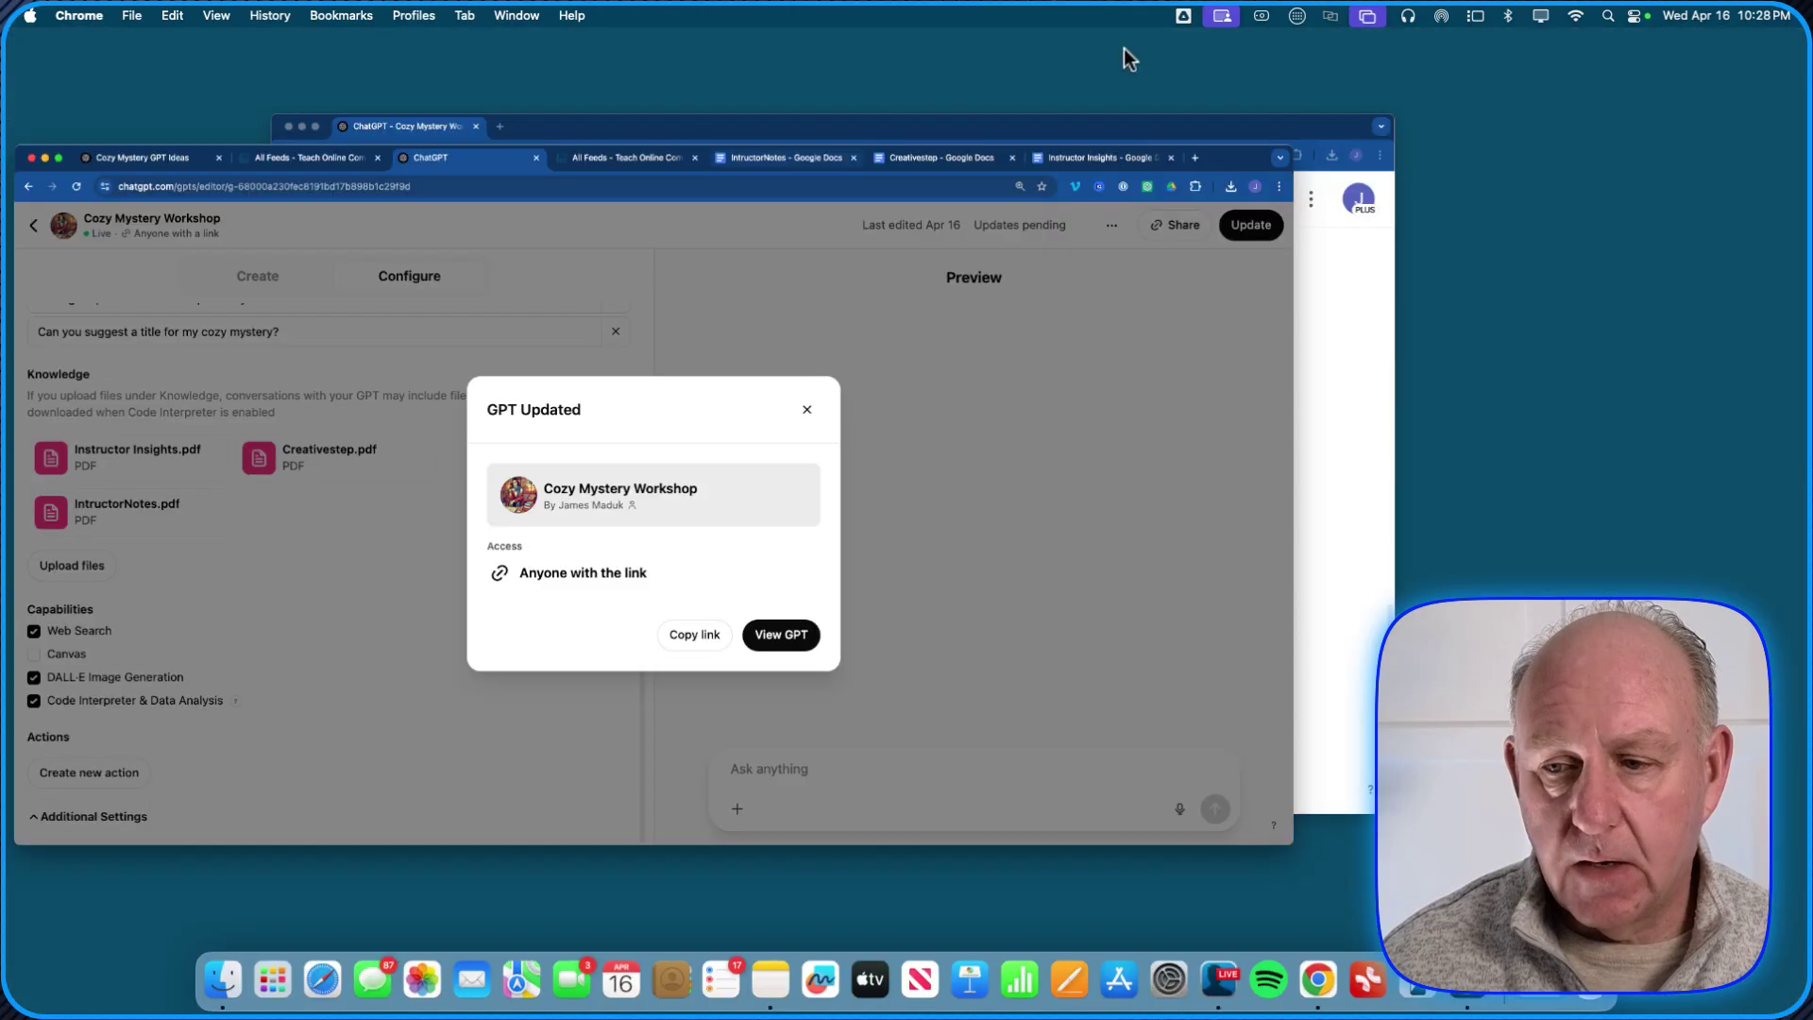
left_click(738, 380)
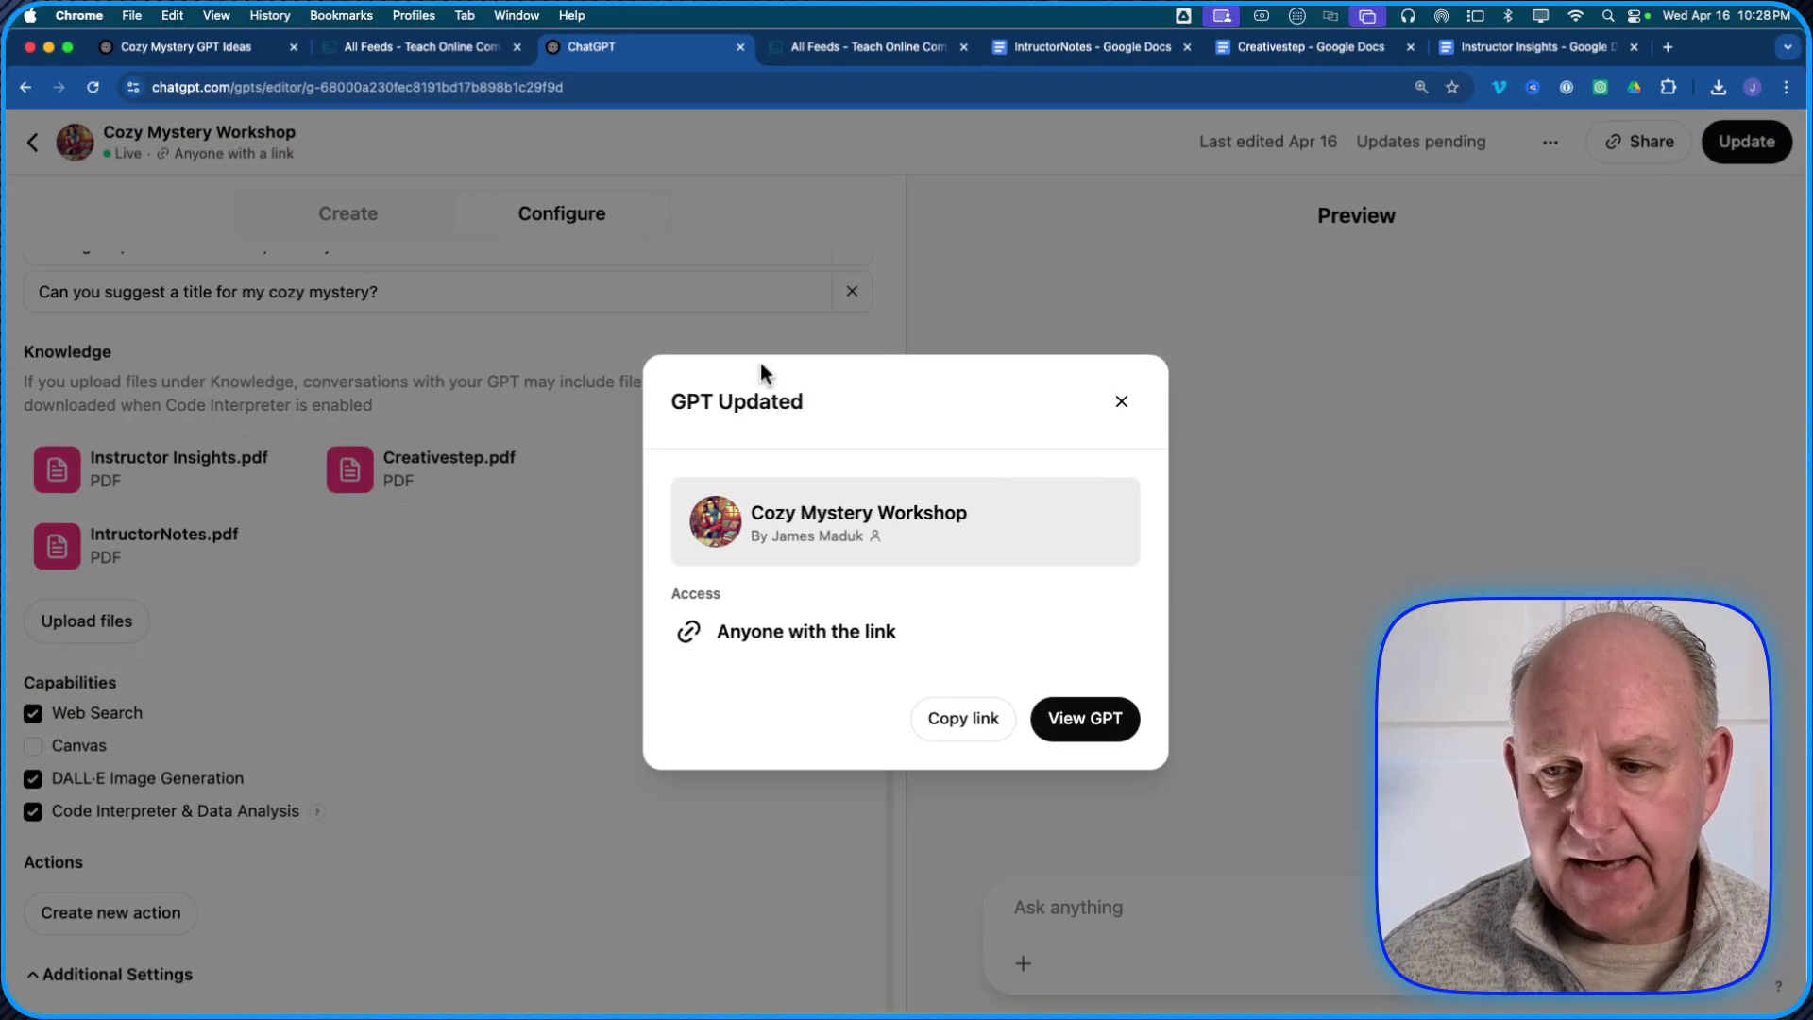
left_click(1267, 49)
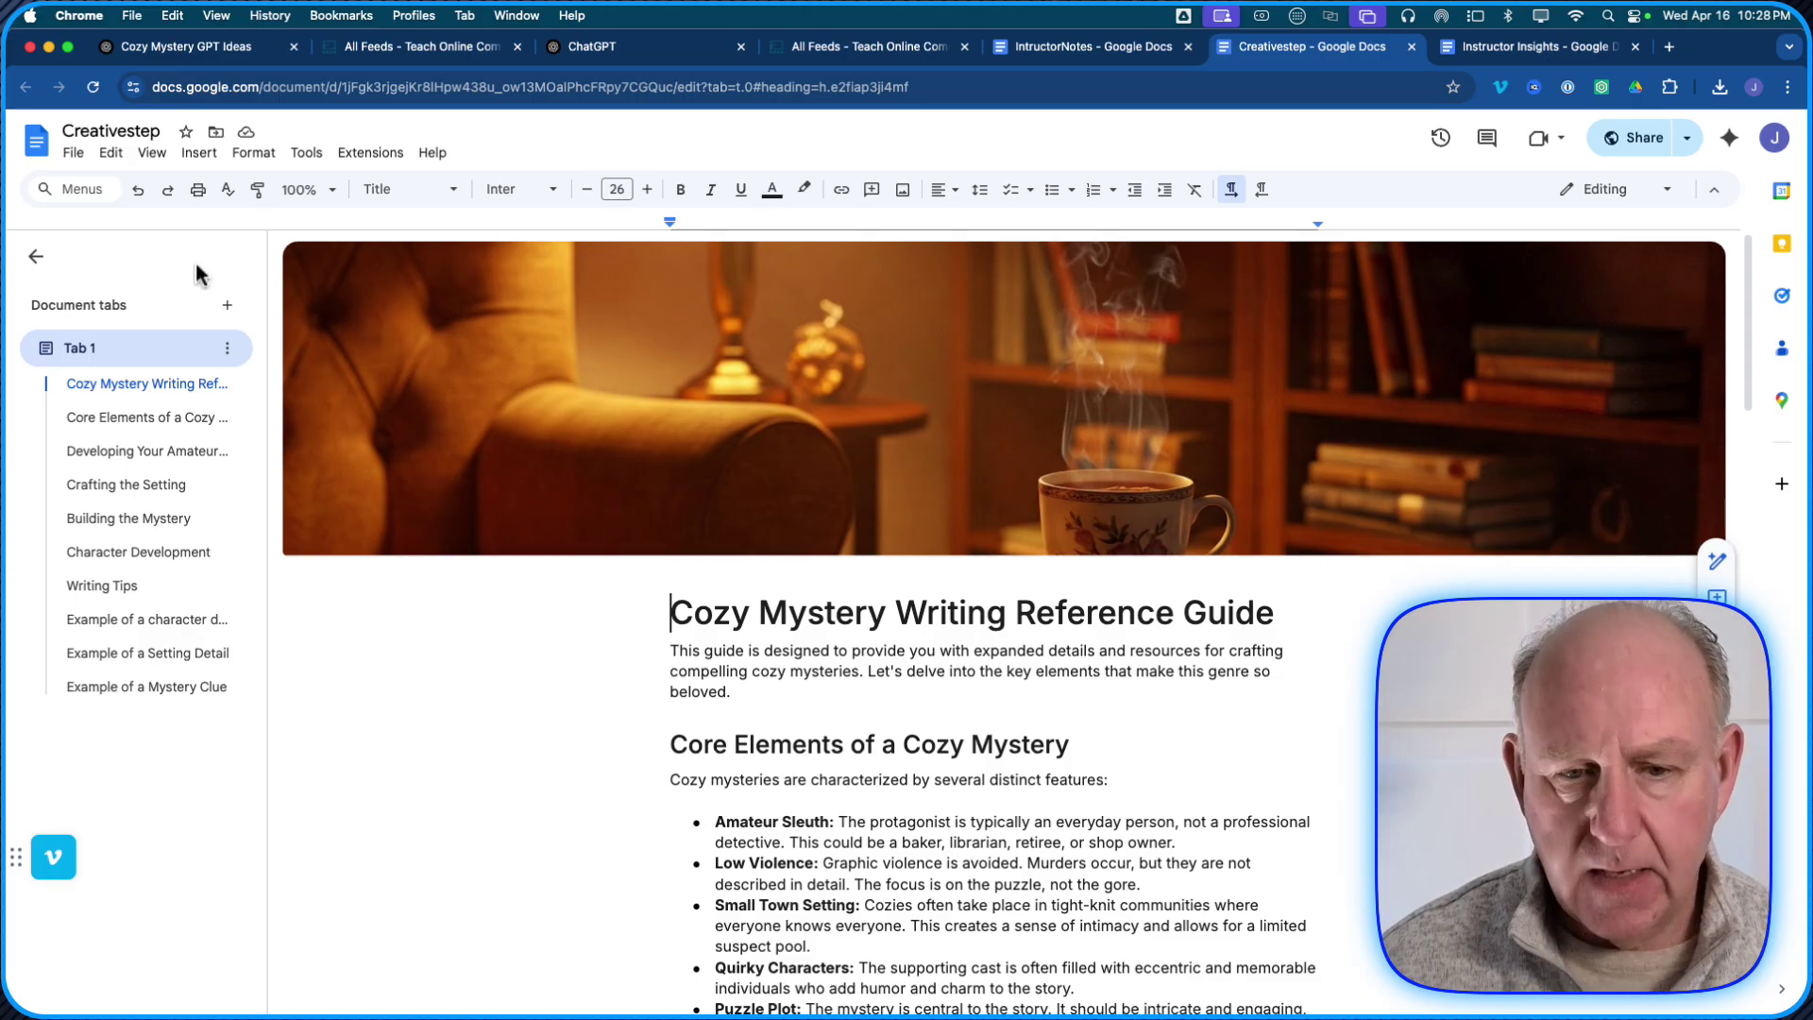
Scroll through the Creativestep writing reference guide.
scroll(784, 605, "down", 3)
scroll(755, 709, "down", 5)
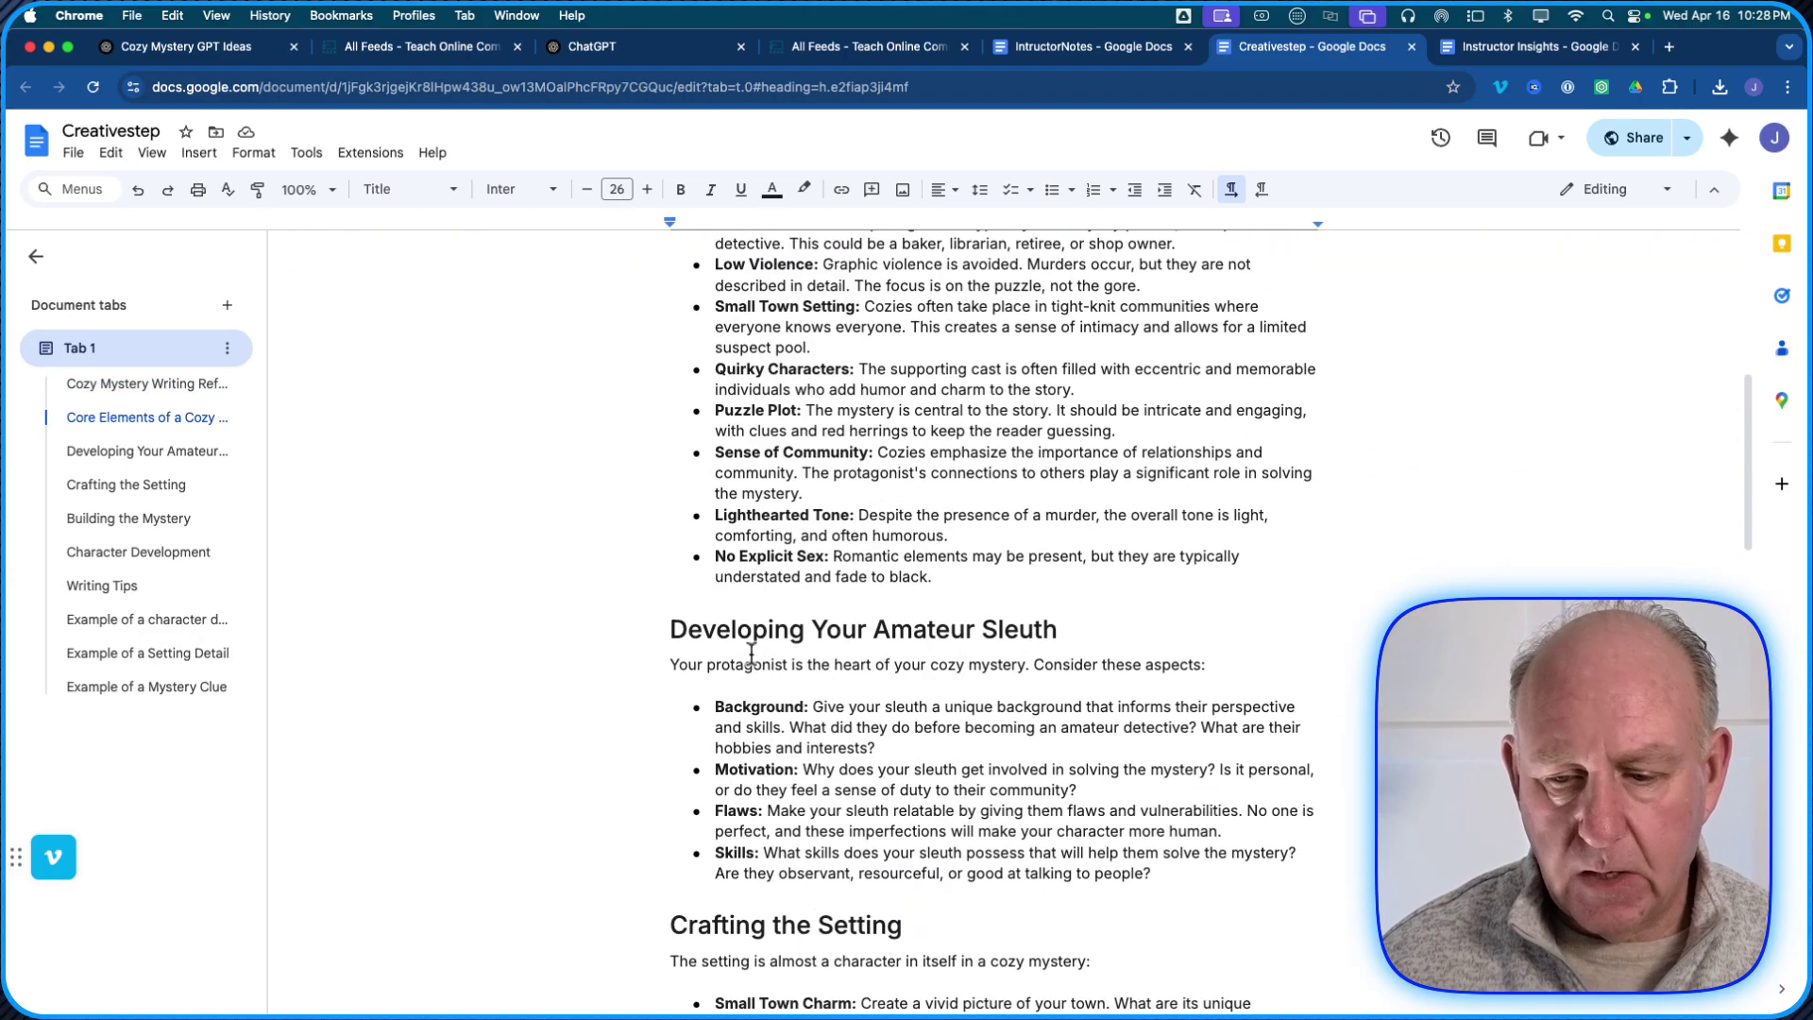
scroll(784, 604, "down", 5)
scroll(823, 612, "down", 8)
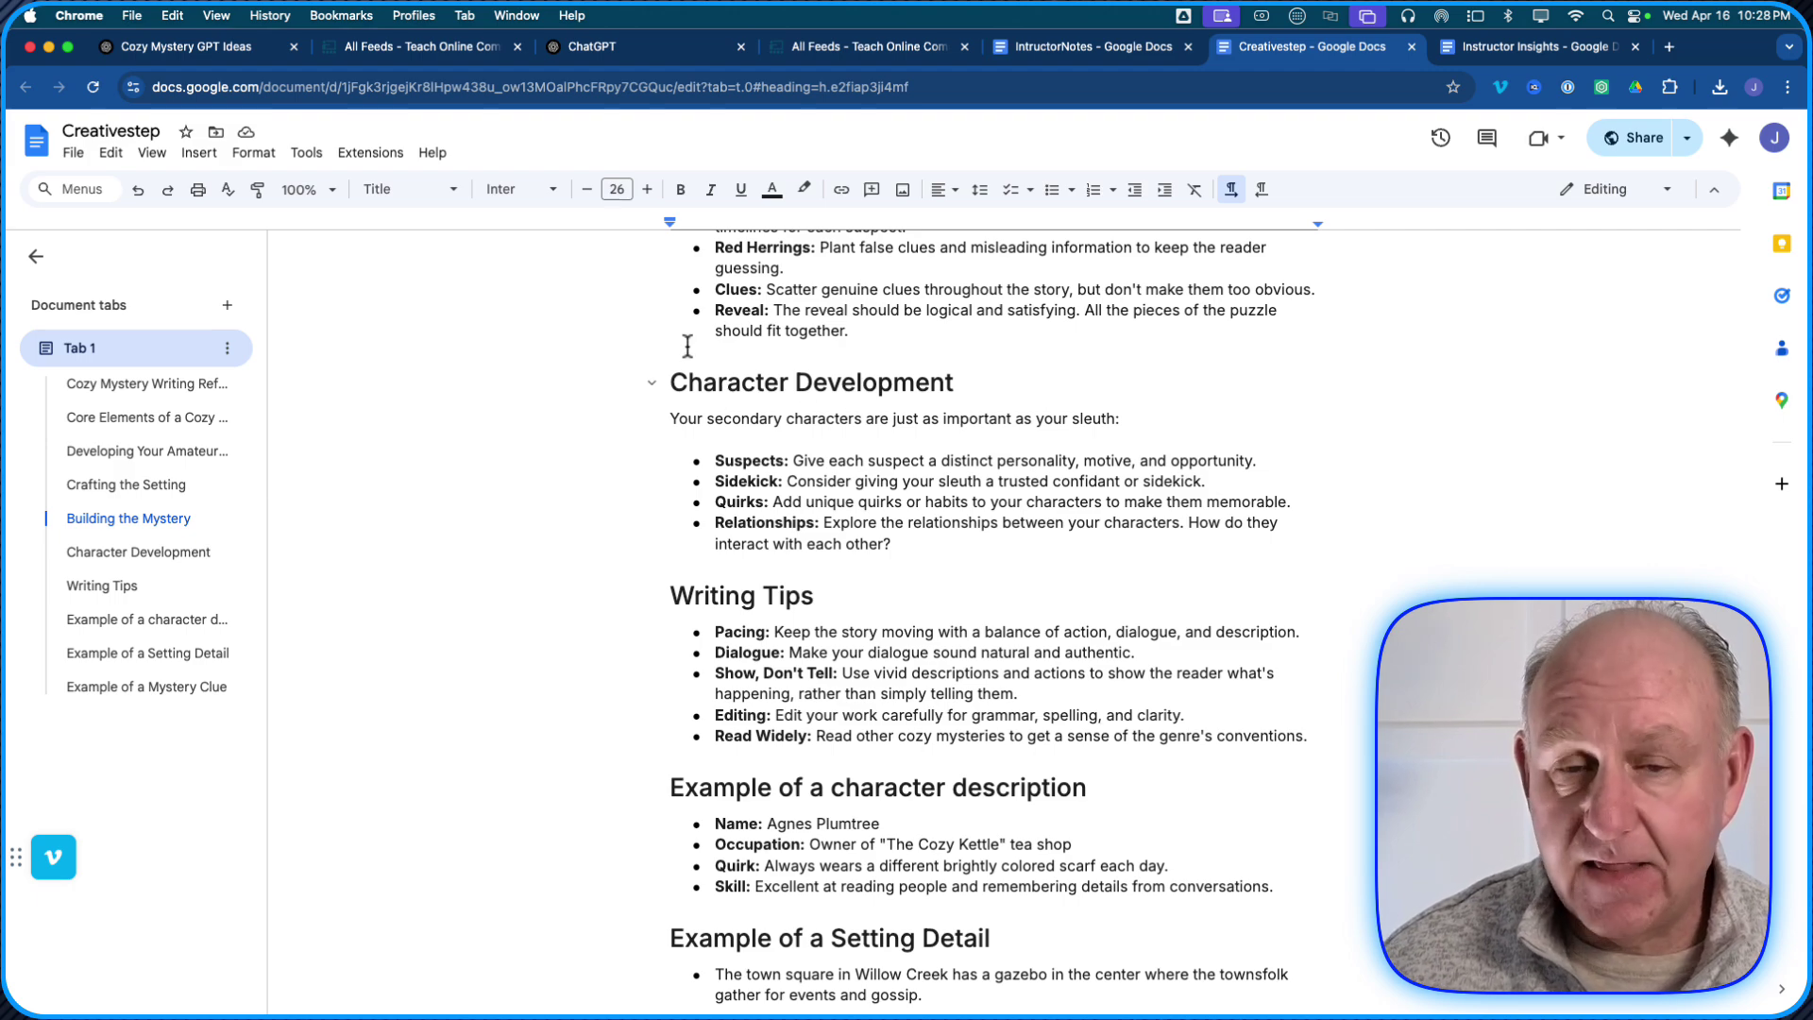
Read through the IntructorNotes document, then the Instructor Insights document.
left_click(1048, 47)
scroll(1025, 515, "down", 2)
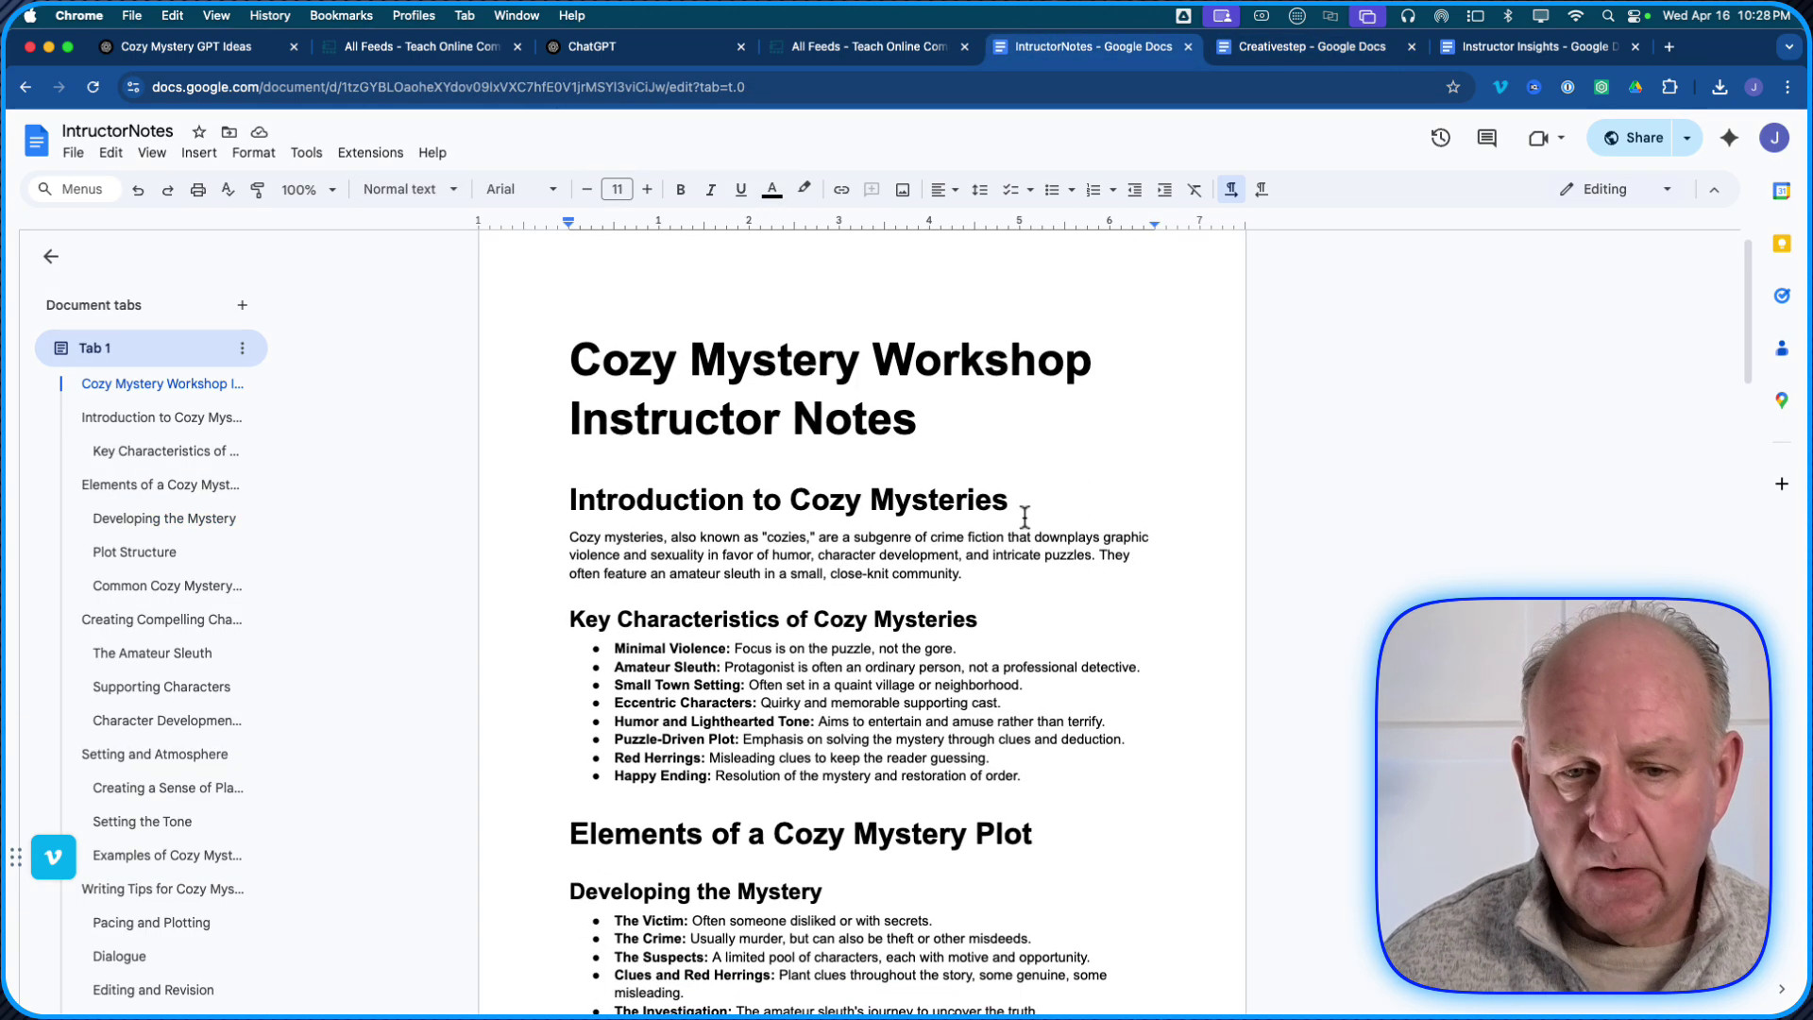
scroll(1025, 515, "down", 1)
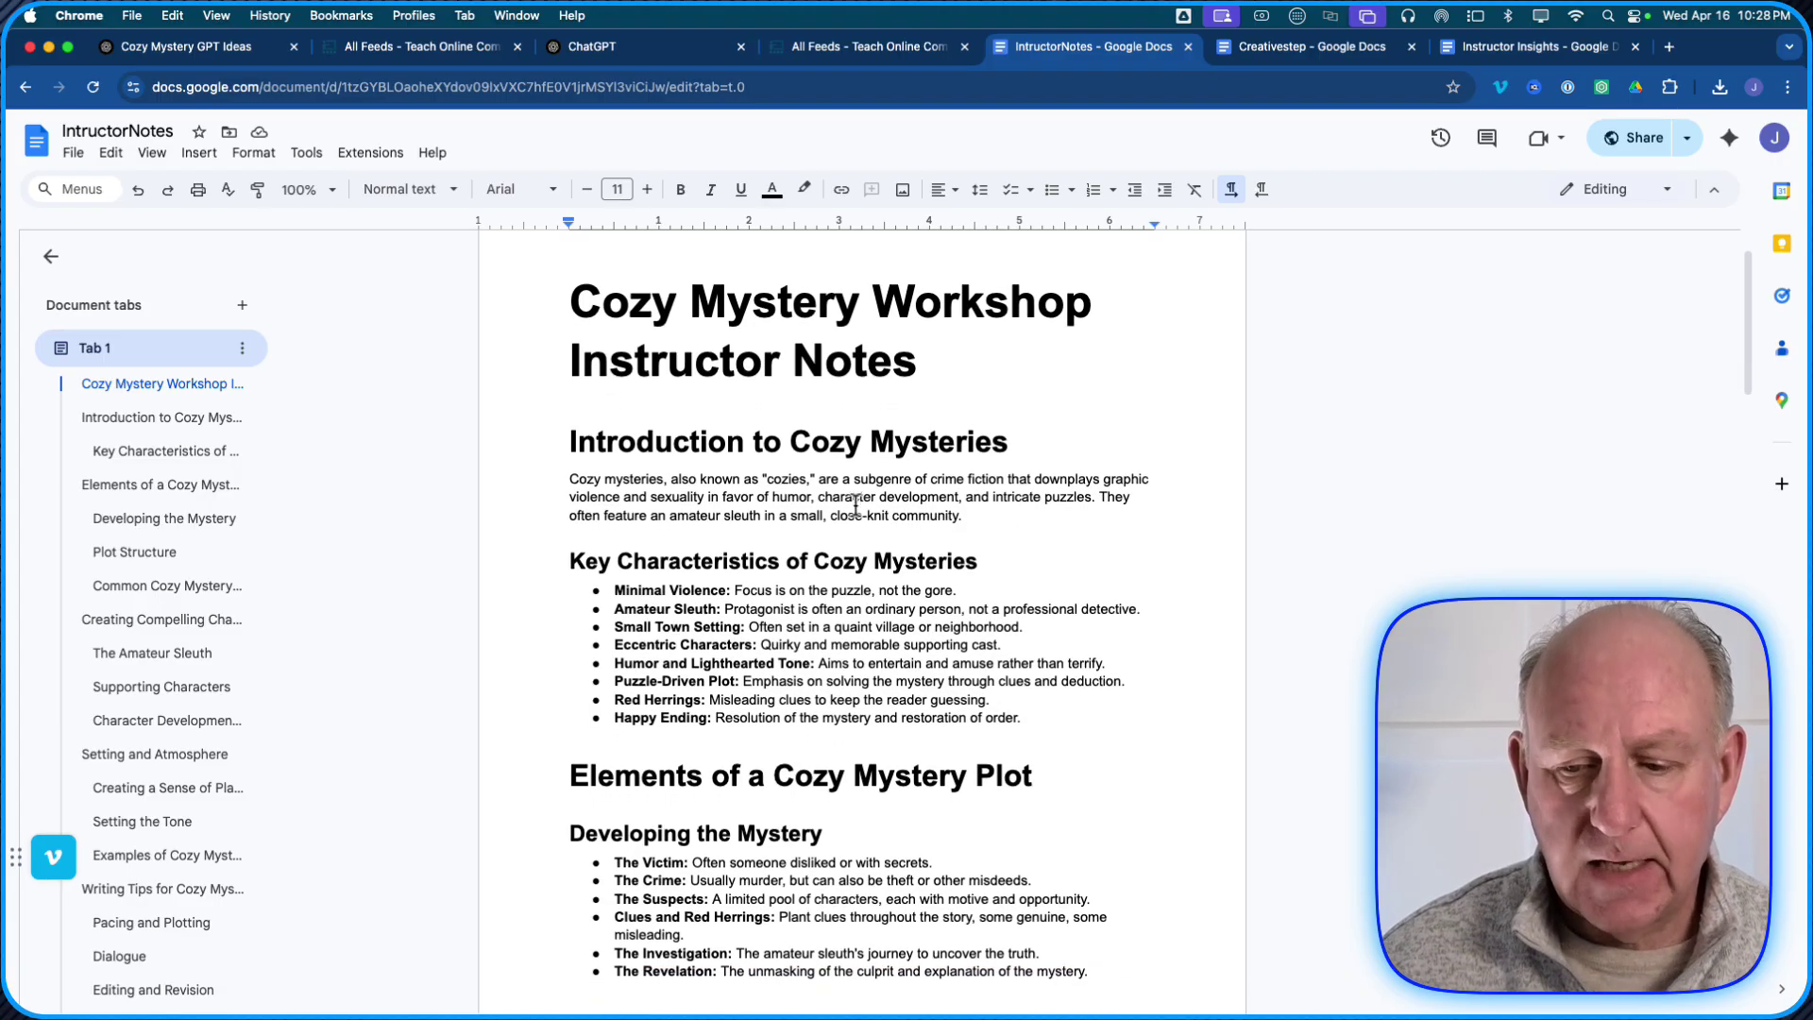
scroll(874, 740, "down", 5)
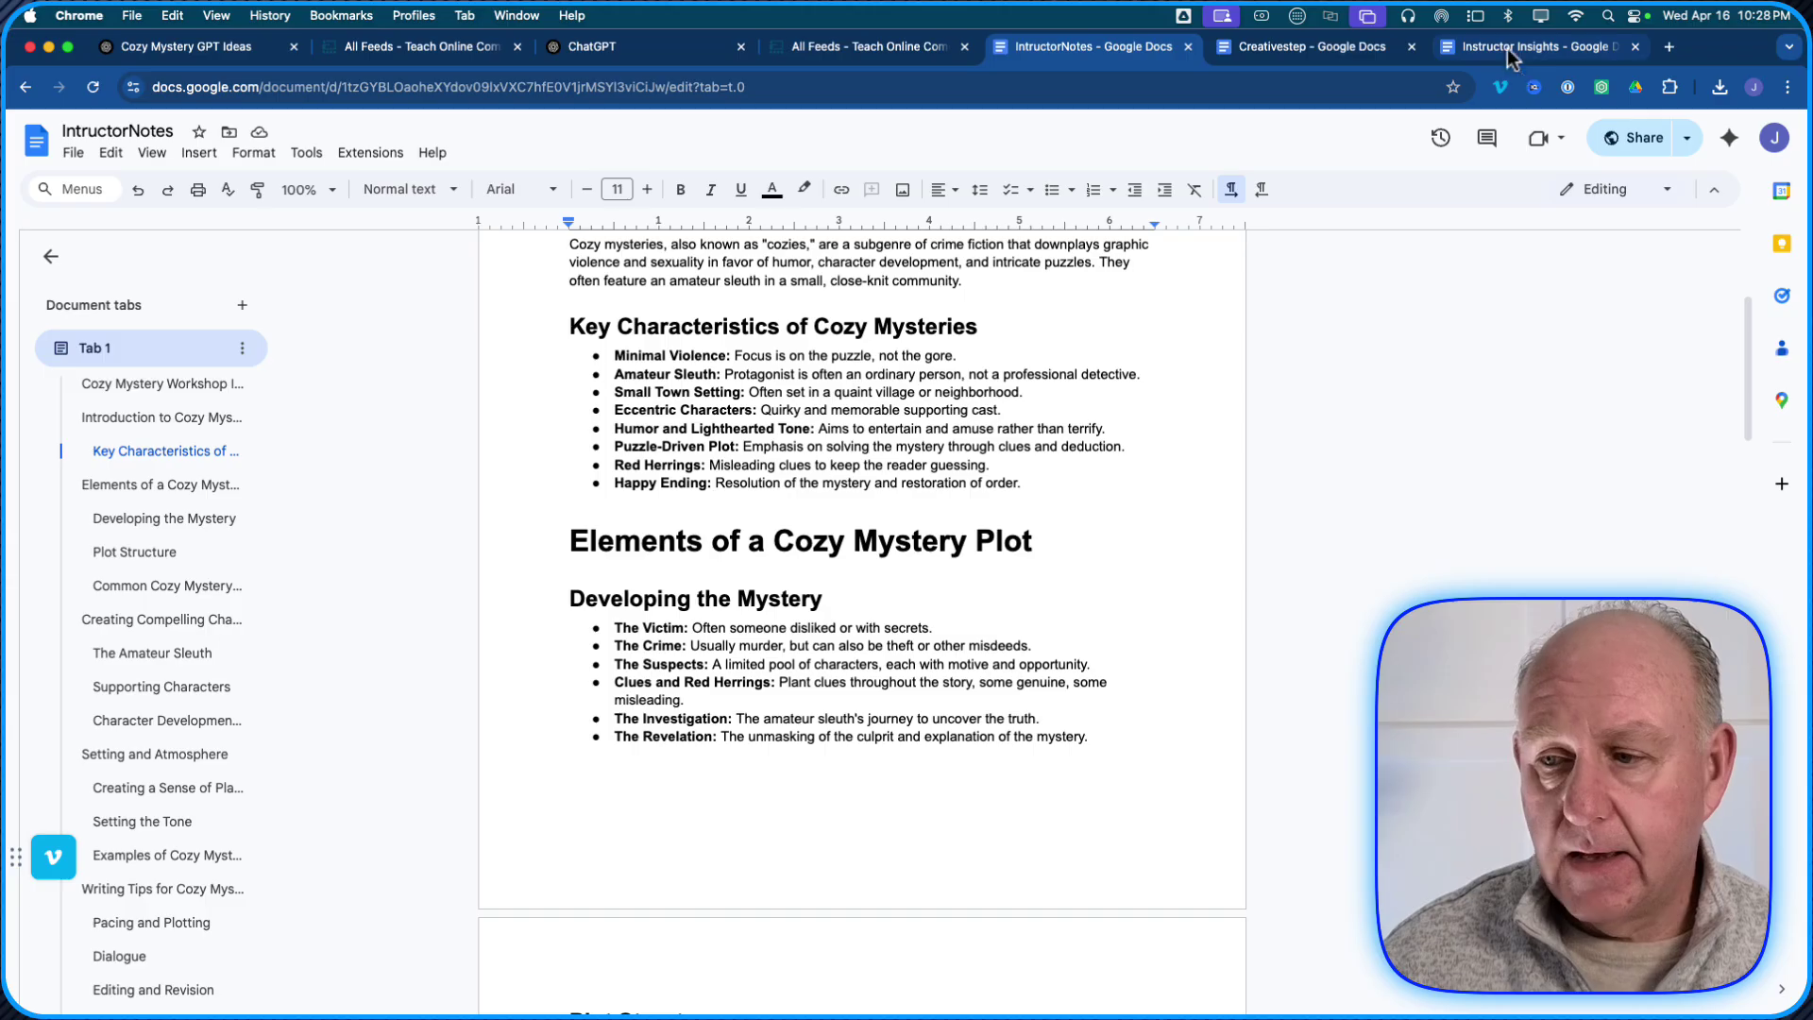
left_click(1507, 49)
scroll(986, 741, "down", 12)
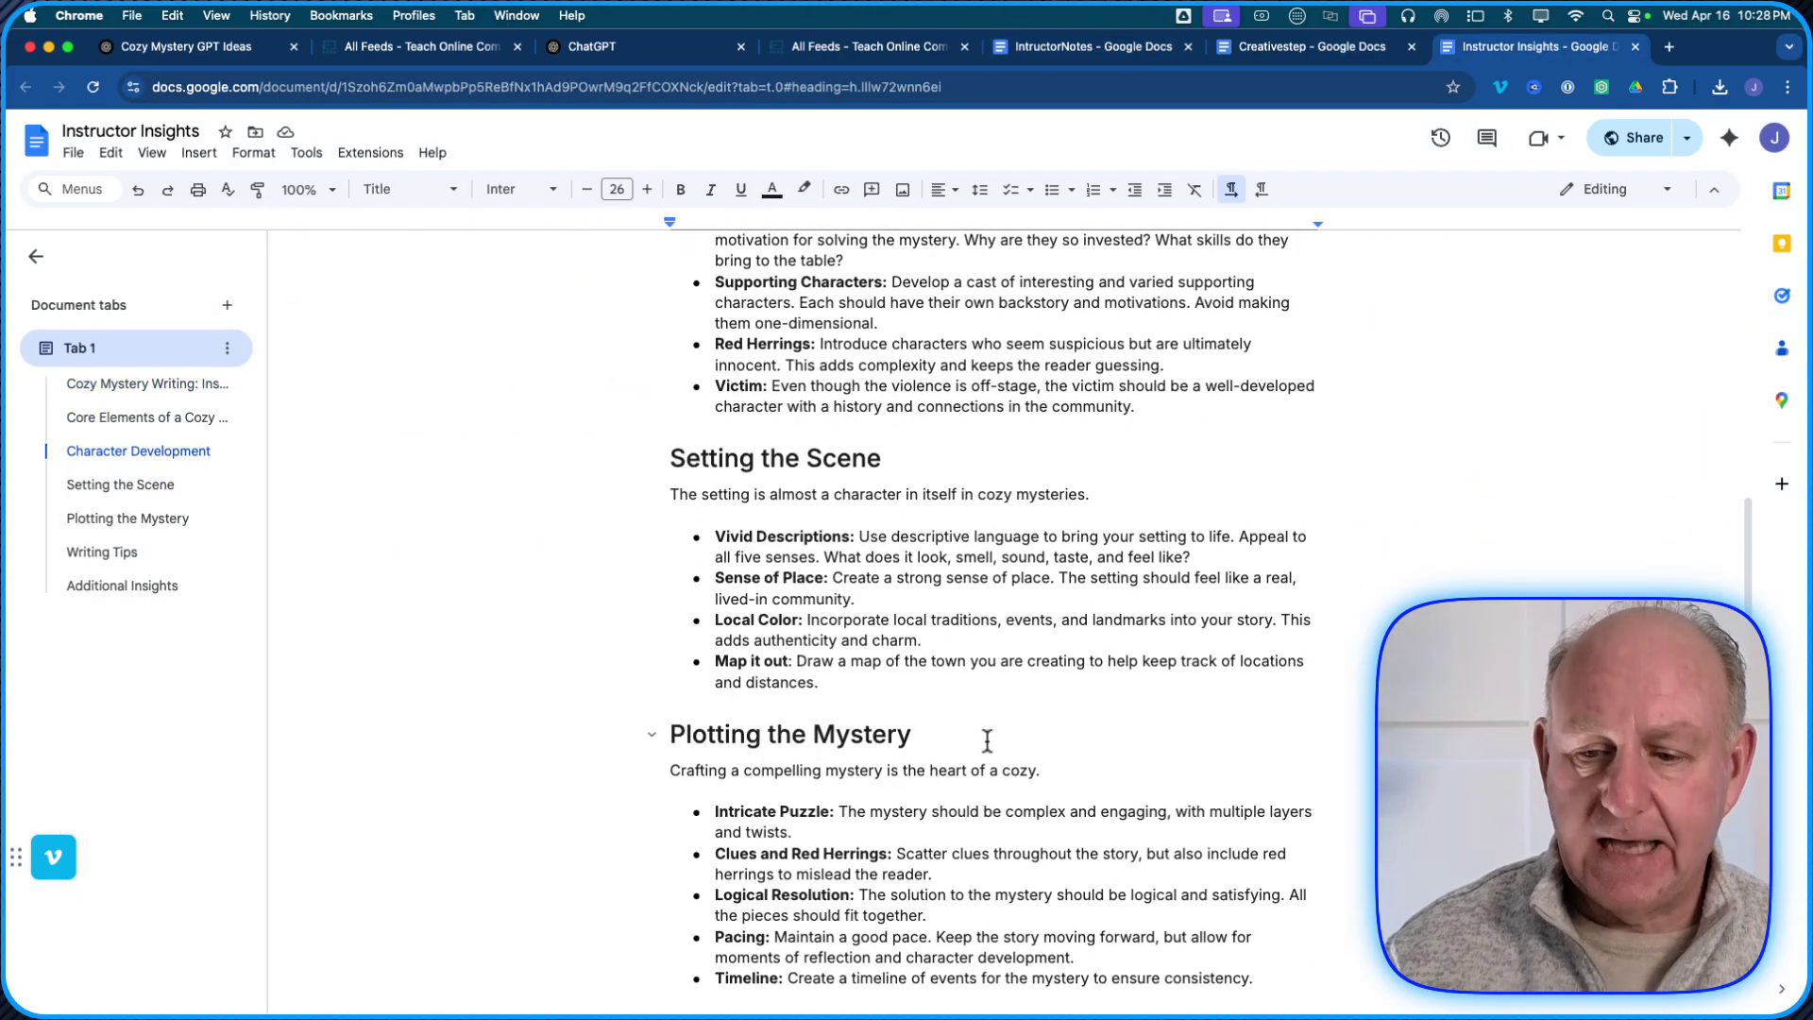